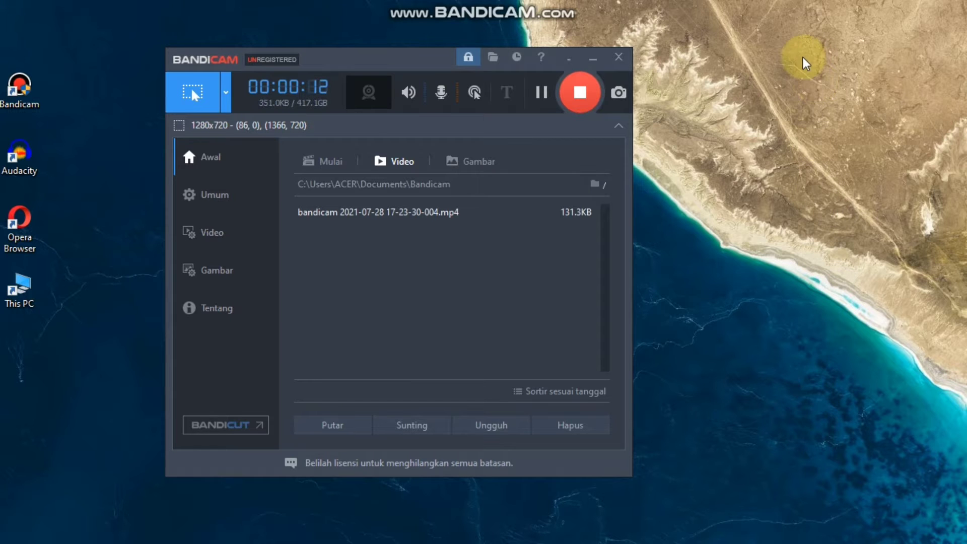
Step: Minimize the Bandicam recorder and switch to Chrome to view the Dapodik management page at sp.datadik.kemdikbud.go.id
click(593, 59)
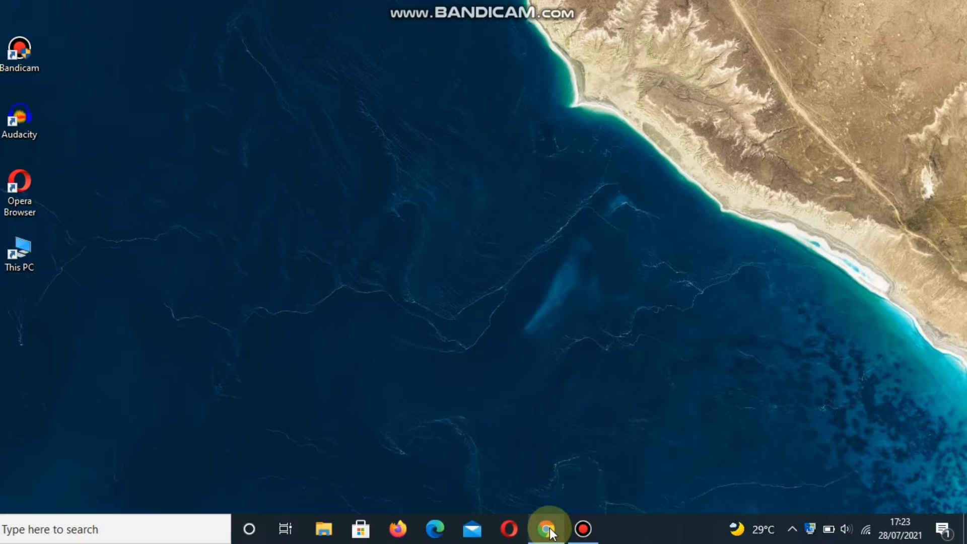
click(548, 528)
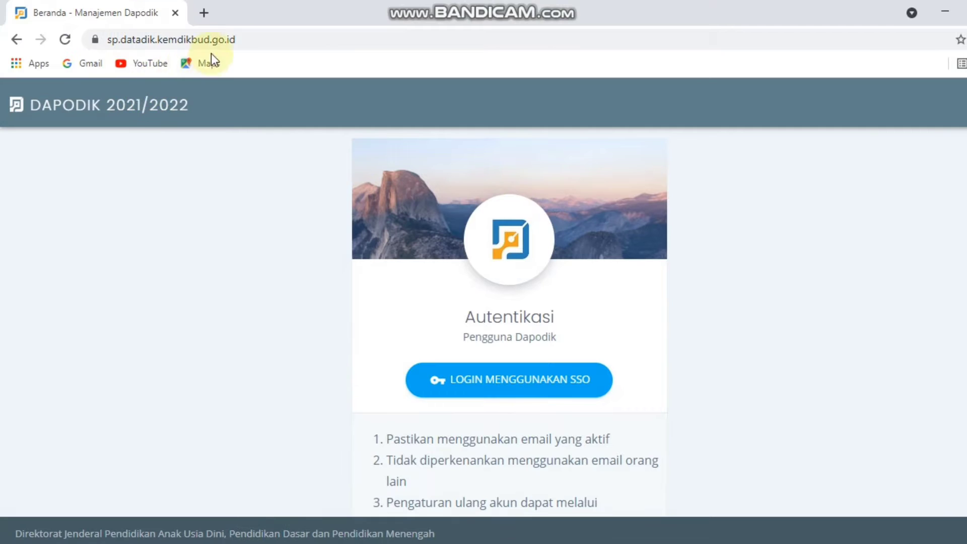
click(241, 39)
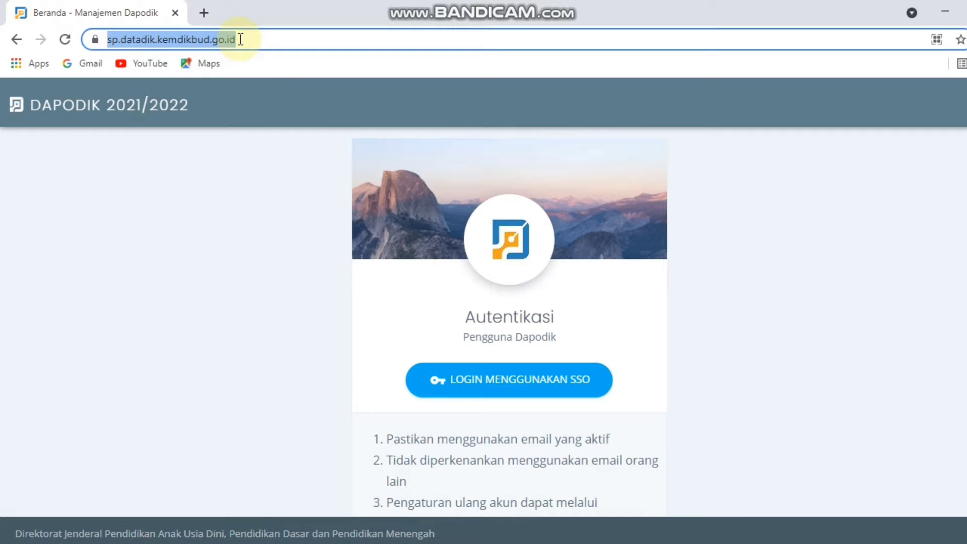
click(219, 185)
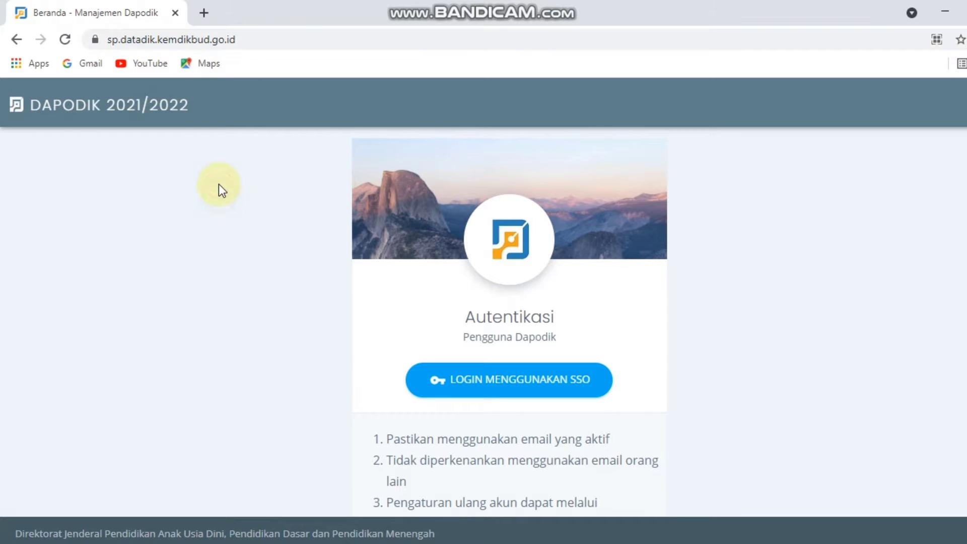
Step: Search Google for dapodikdasmen in a new browser tab and open the Beranda - Pauddikdasmen site
click(206, 12)
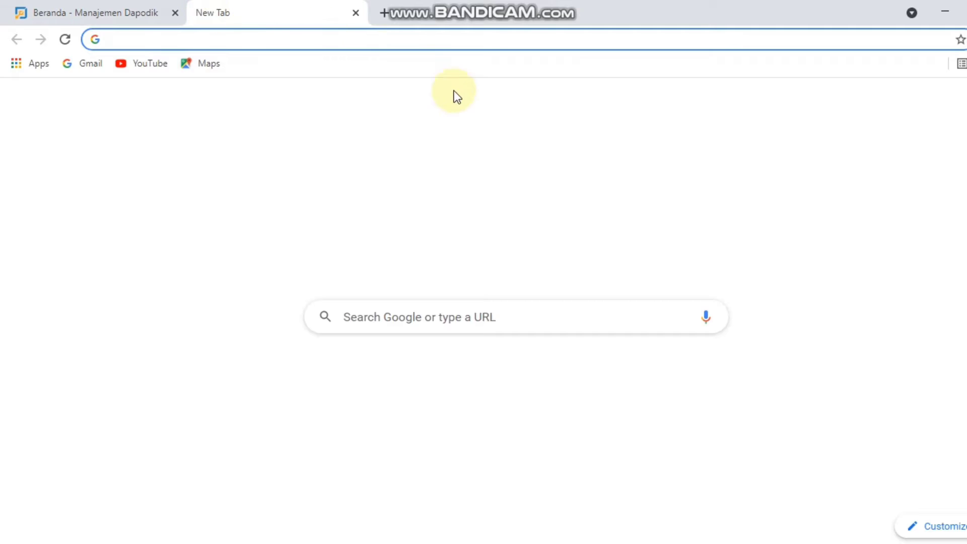
click(370, 306)
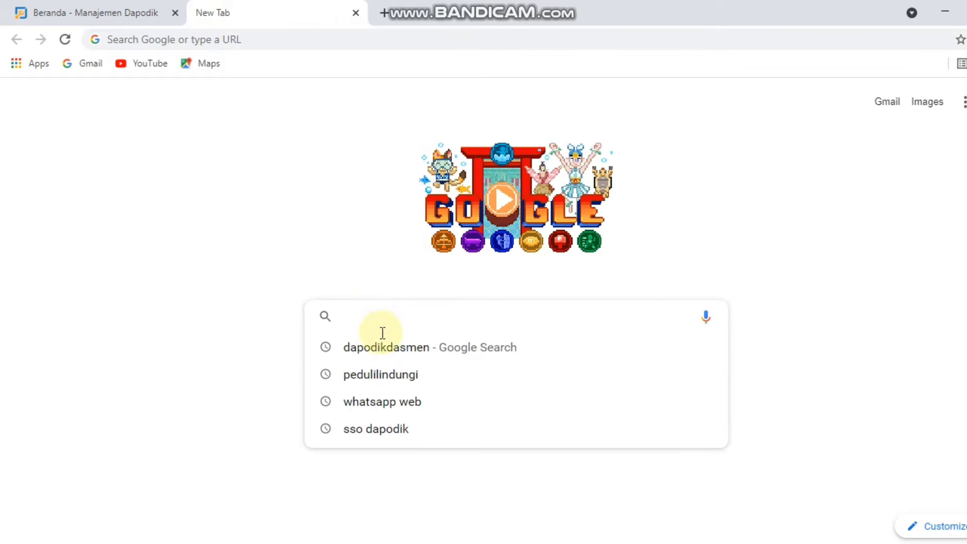
click(383, 350)
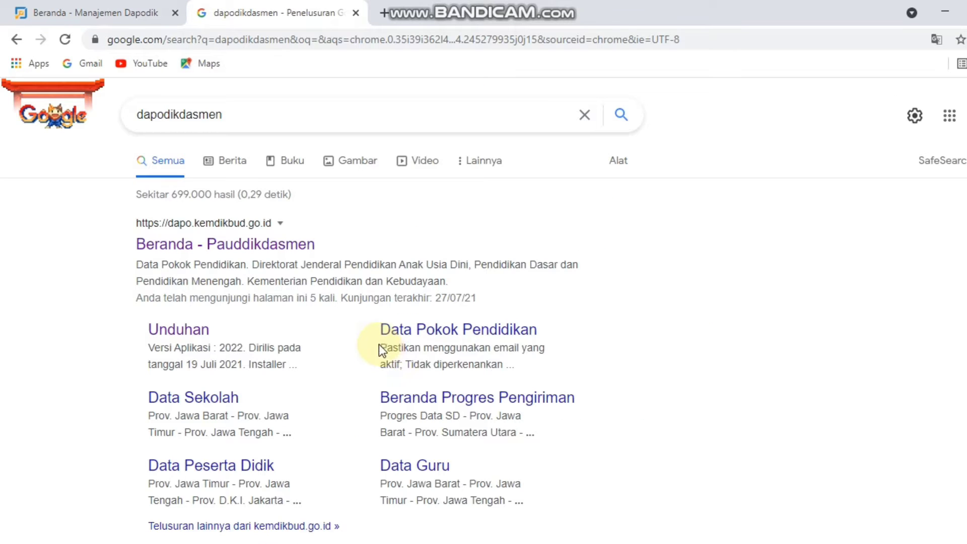
click(195, 246)
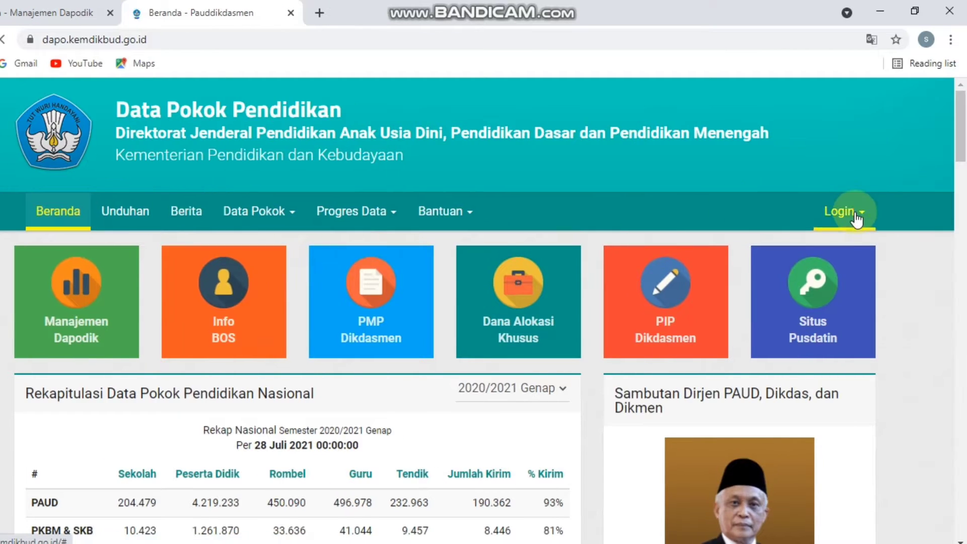
Step: Open the Manajemen Sekolah login page from the site, close the earlier duplicate page and return to the new one
click(922, 212)
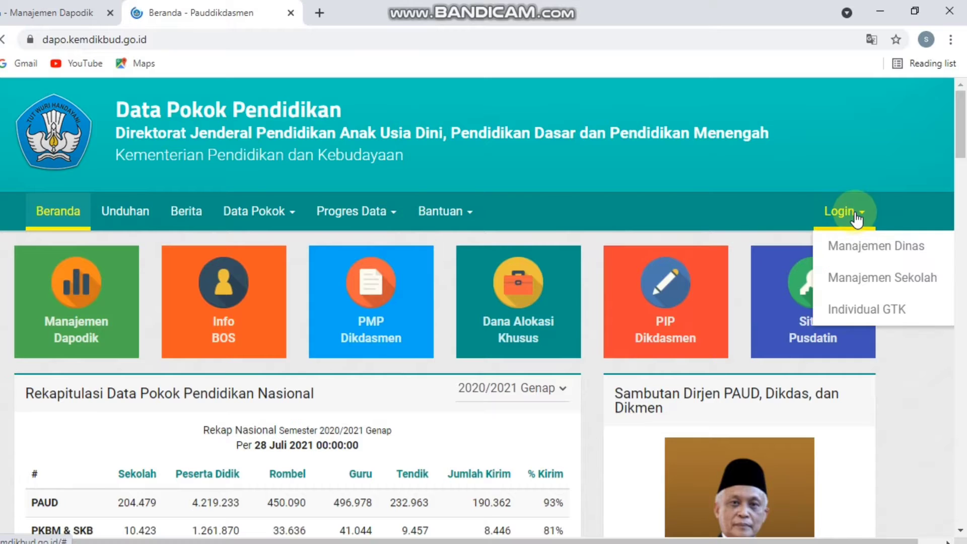
click(855, 281)
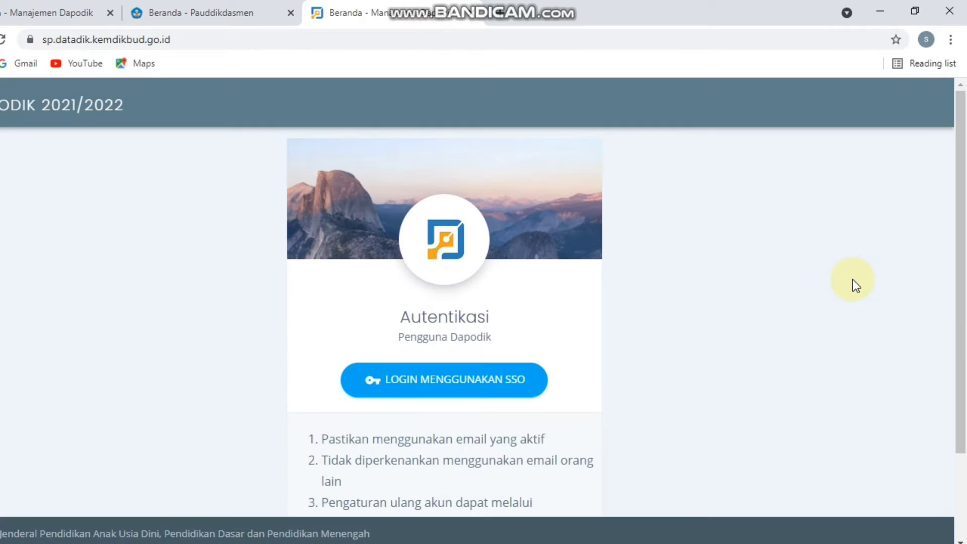
click(106, 5)
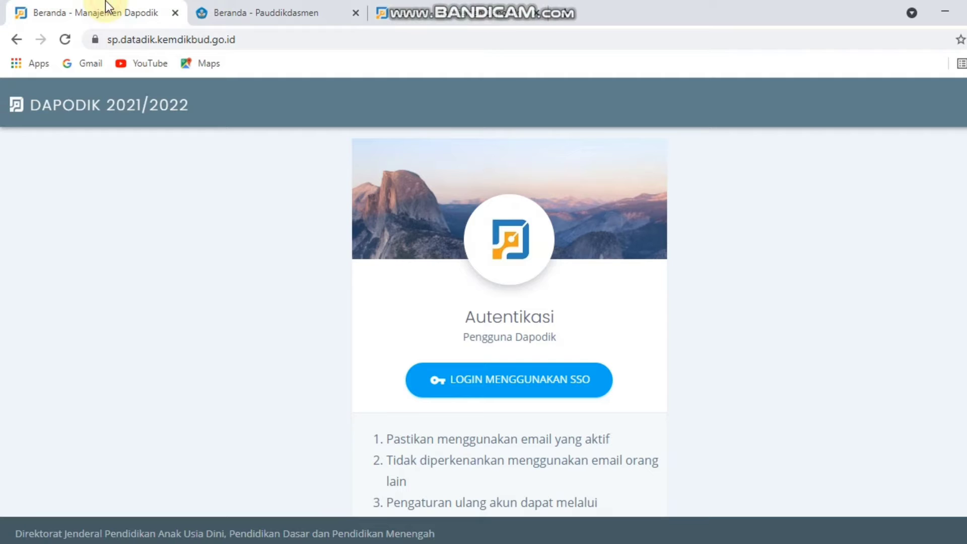
drag(174, 16, 227, 15)
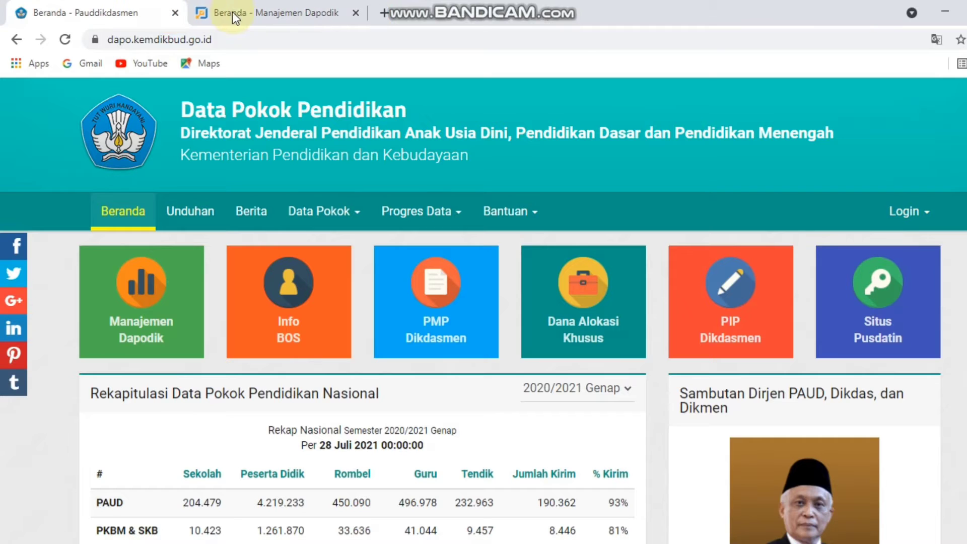
click(232, 12)
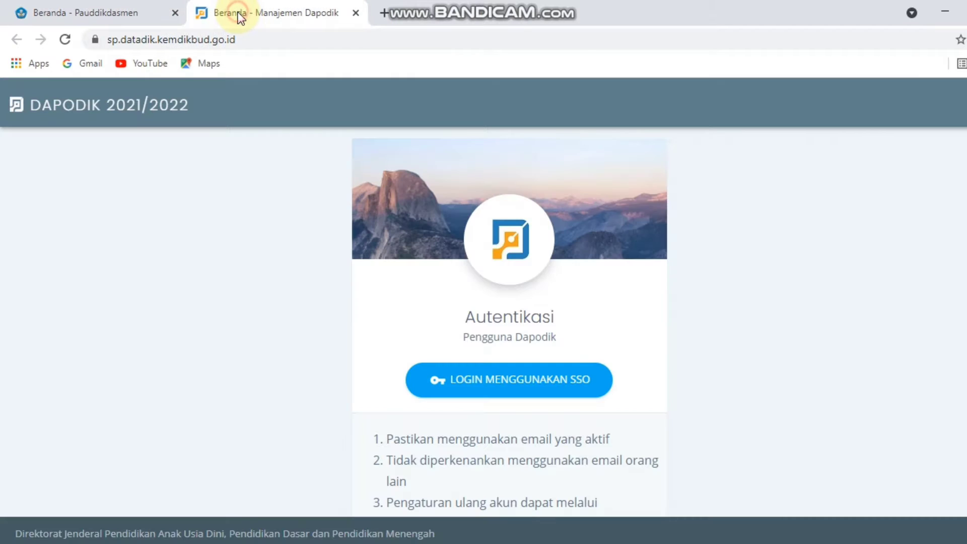
Step: Log in to Manajemen Sekolah through SSO, re-entering the account password, and dismiss the browser's offer to update it
click(517, 387)
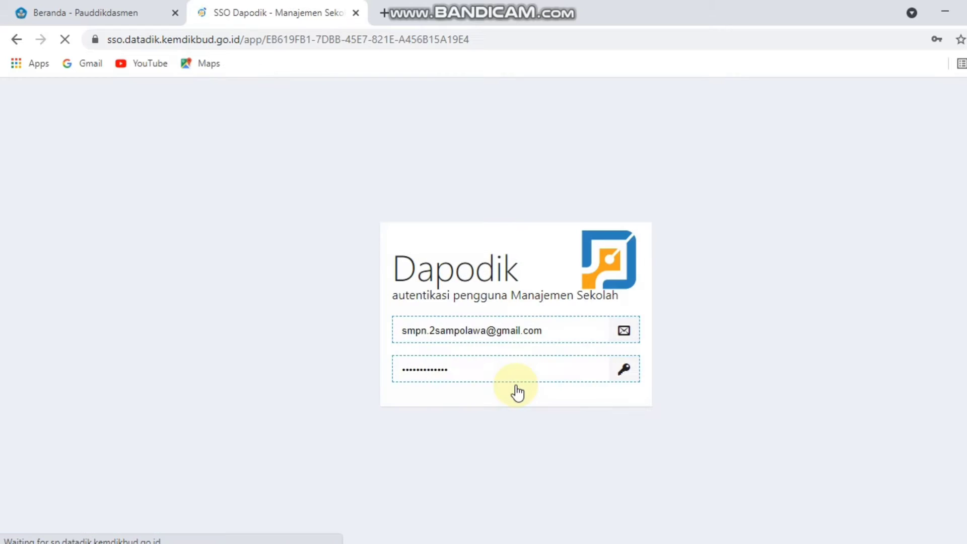
click(481, 357)
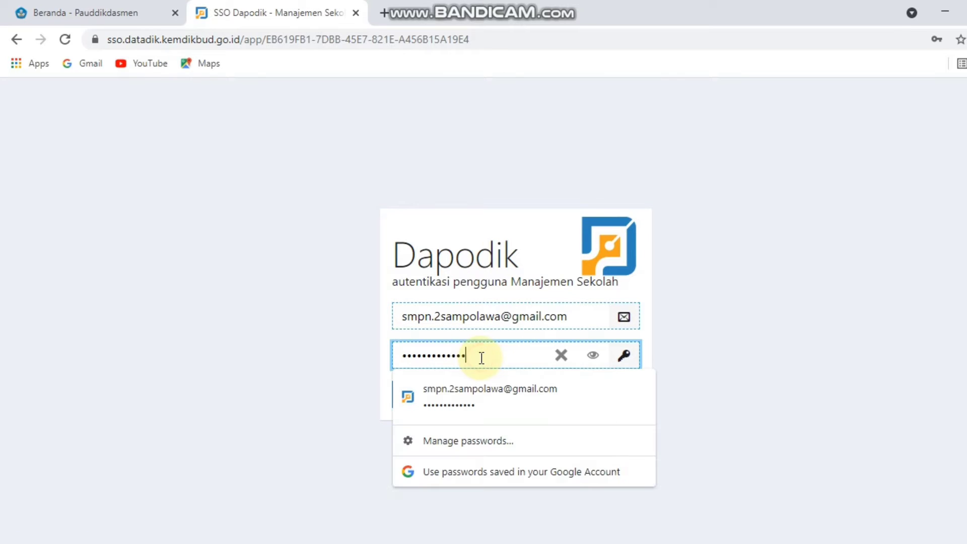
key(BackSpace)
key(BackSpace)
key(BackSpace)
key(BackSpace)
key(BackSpace)
key(BackSpace)
key(BackSpace)
key(BackSpace)
key(BackSpace)
key(BackSpace)
key(BackSpace)
key(BackSpace)
key(BackSpace)
text(••)
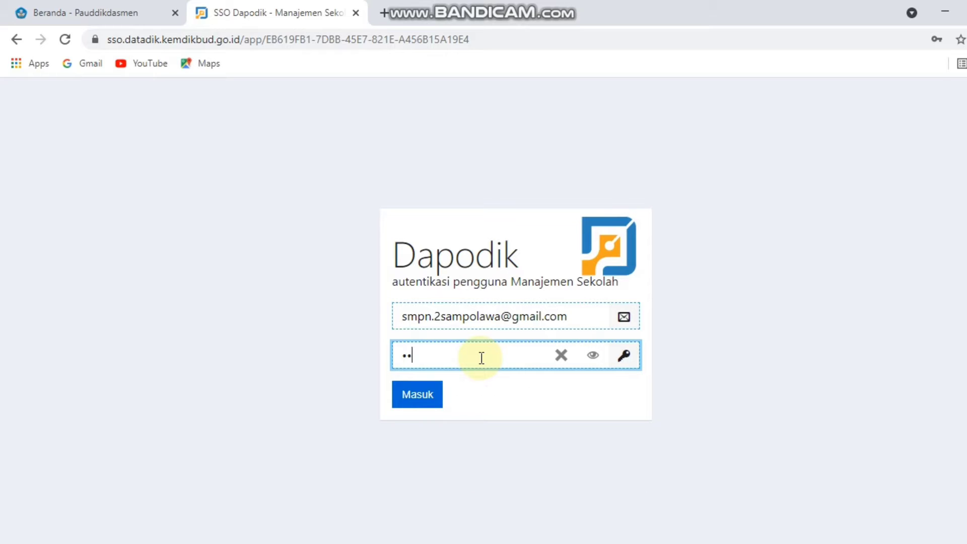
text(••••••)
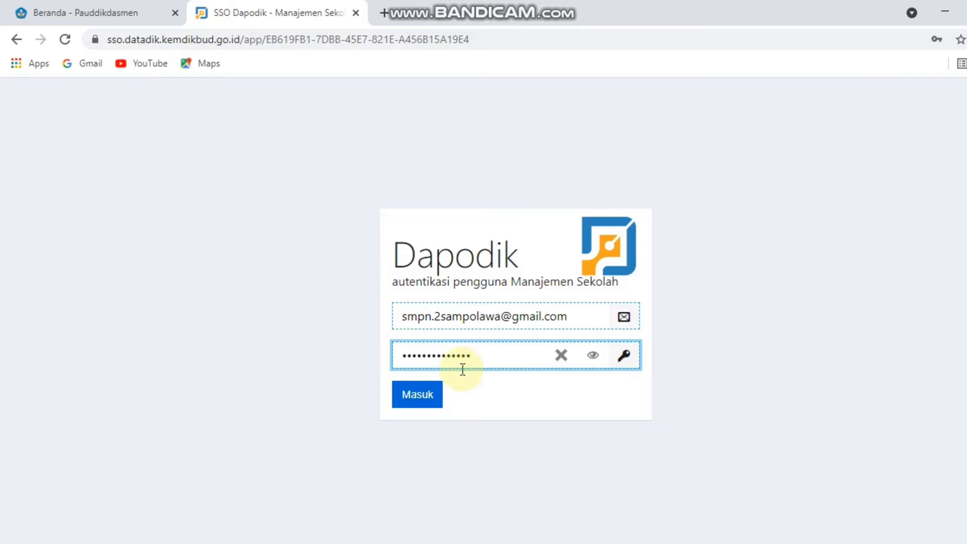
click(438, 395)
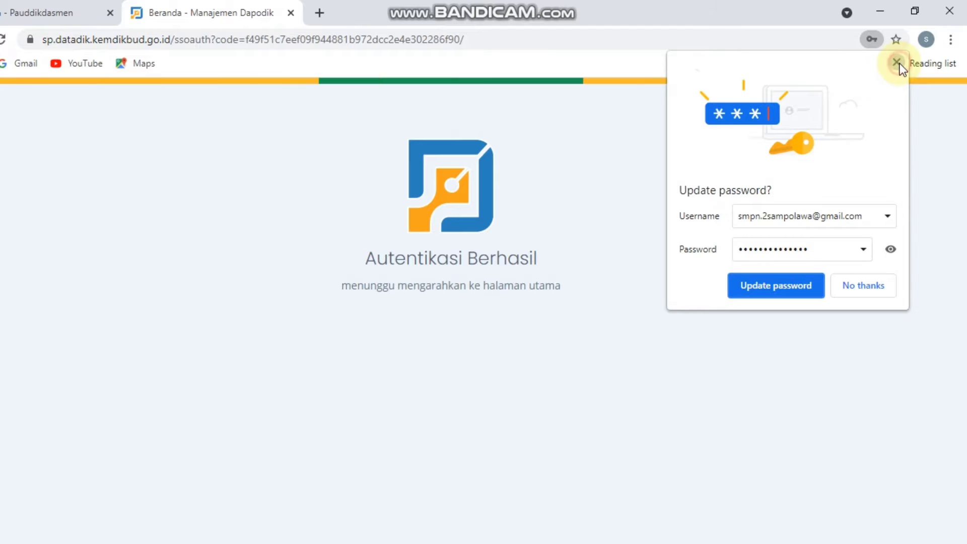
click(898, 62)
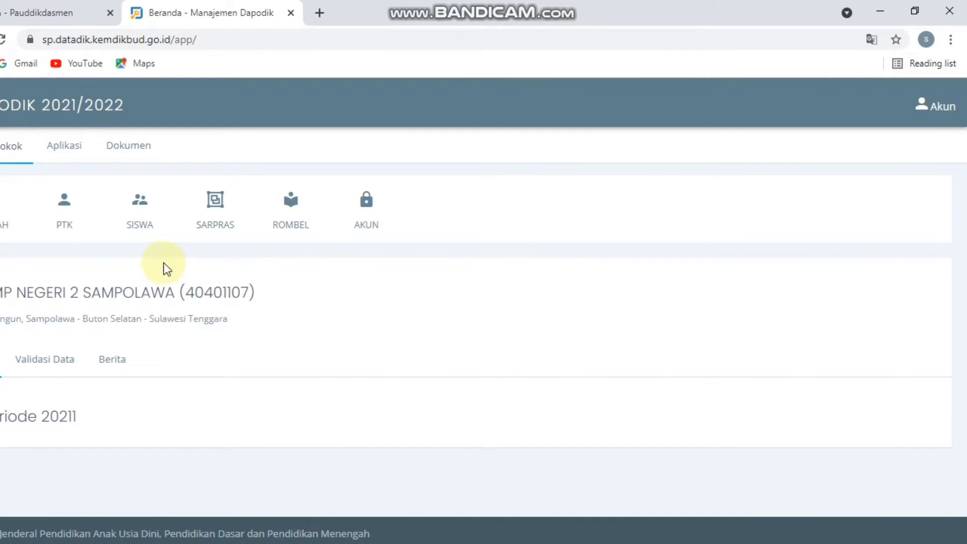
Step: Open the PD Baru application for adding new students
click(125, 145)
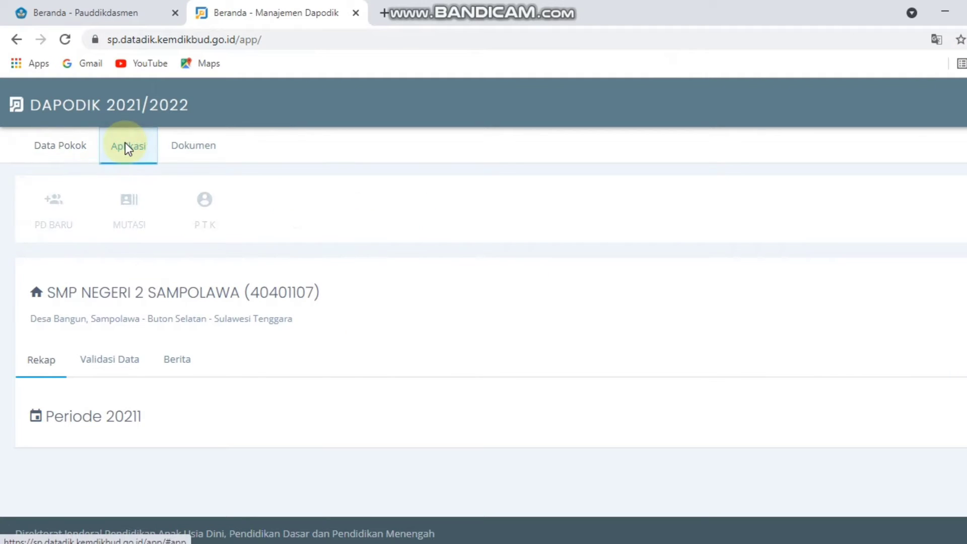
click(56, 216)
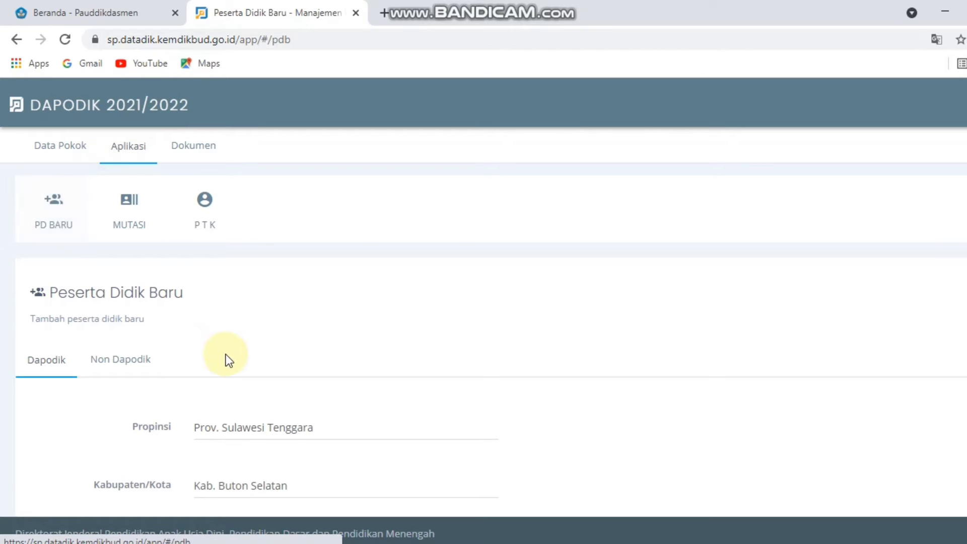
scroll(227, 358, down, 3)
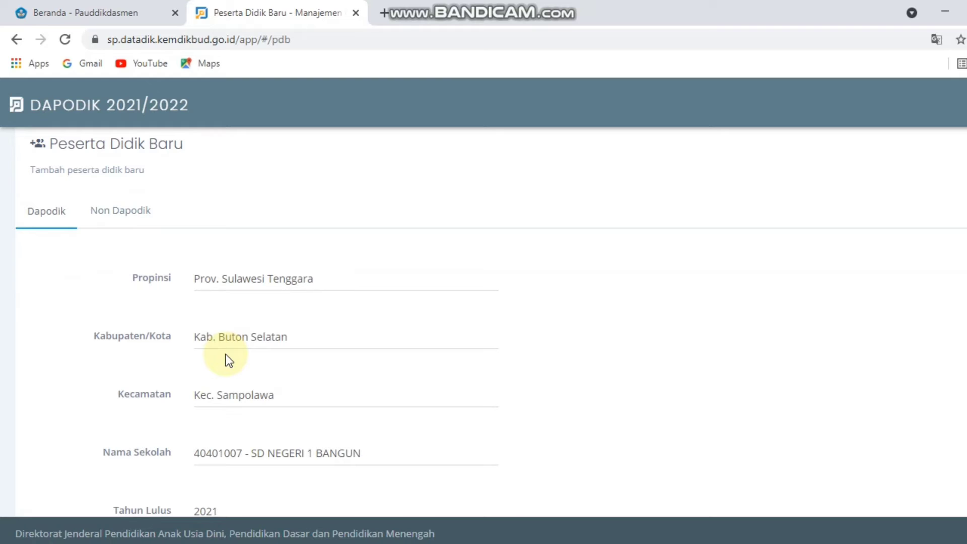
Step: Compare the Dapodik and Non Dapodik options for new students and examine the fields of the Non Dapodik form
click(123, 219)
click(51, 213)
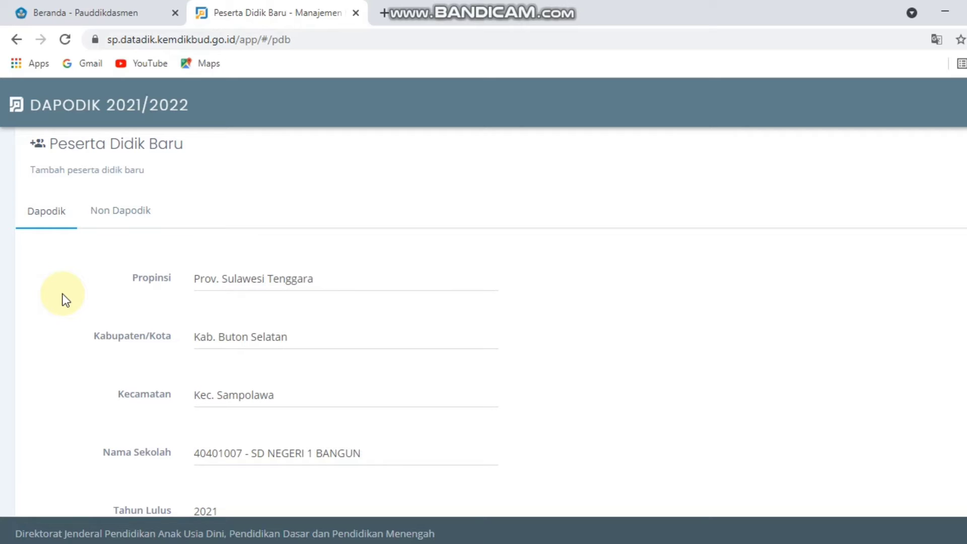
click(108, 208)
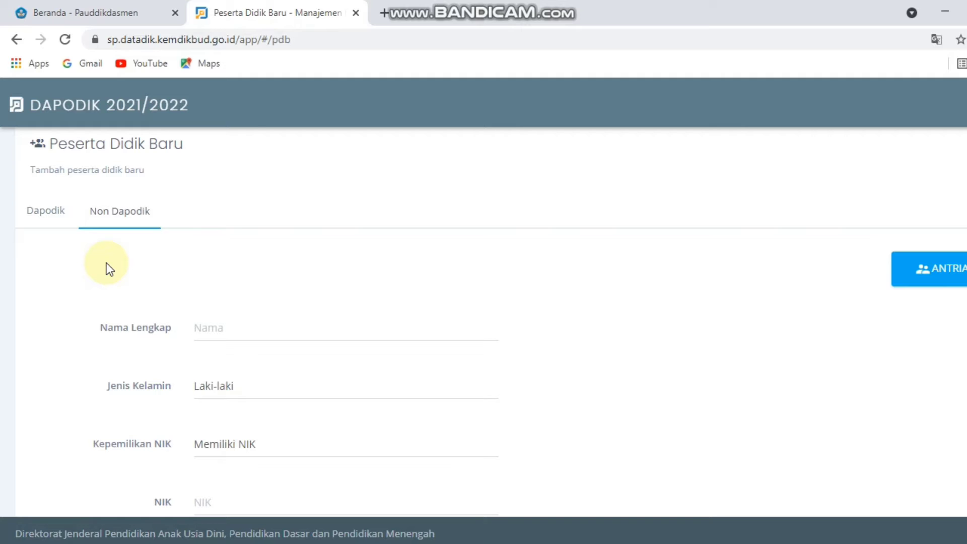
scroll(158, 286, down, 3)
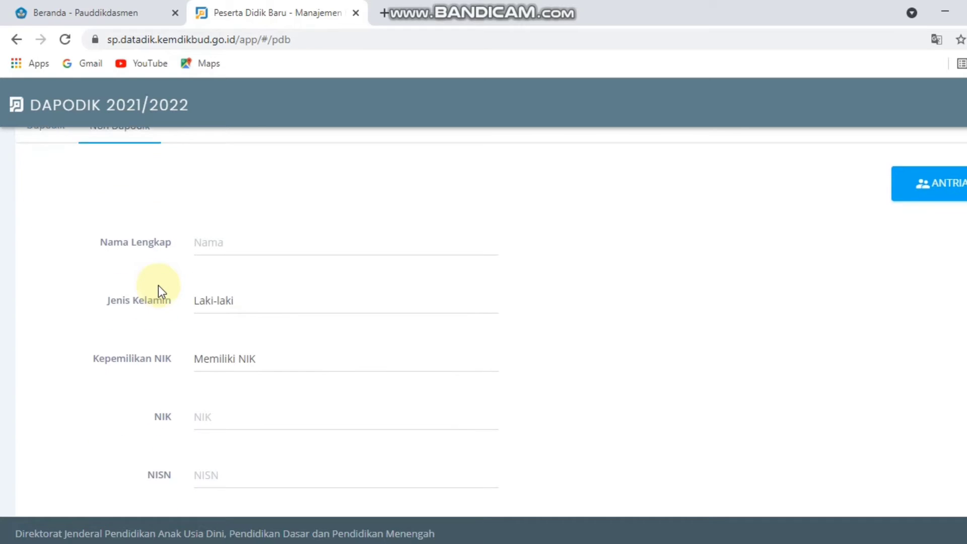
scroll(158, 285, down, 3)
scroll(159, 285, up, 8)
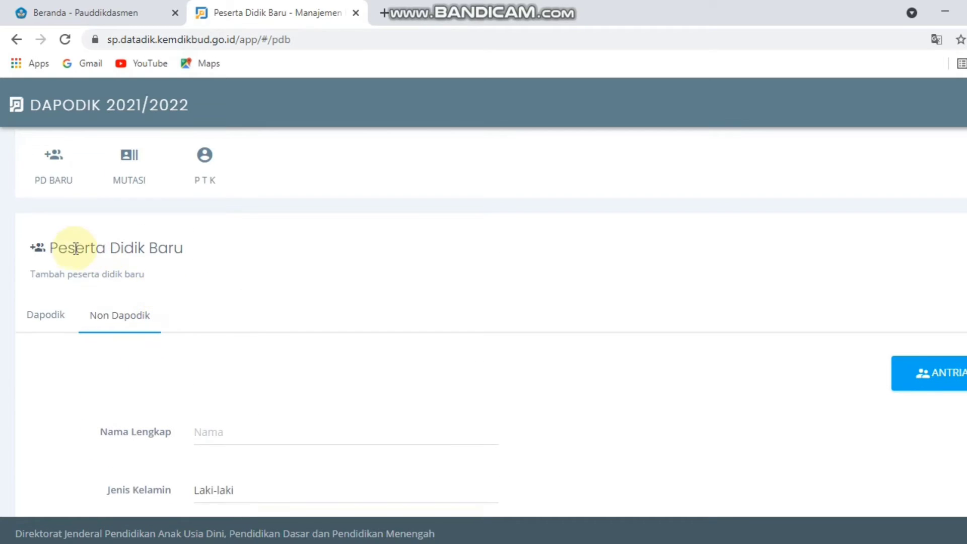
Step: Return to the Dapodik form and display the 2021 graduates of SD NEGERI 1 BANGUN, Kec. Sampolawa, Kab. Buton Selatan
click(34, 322)
scroll(311, 313, down, 2)
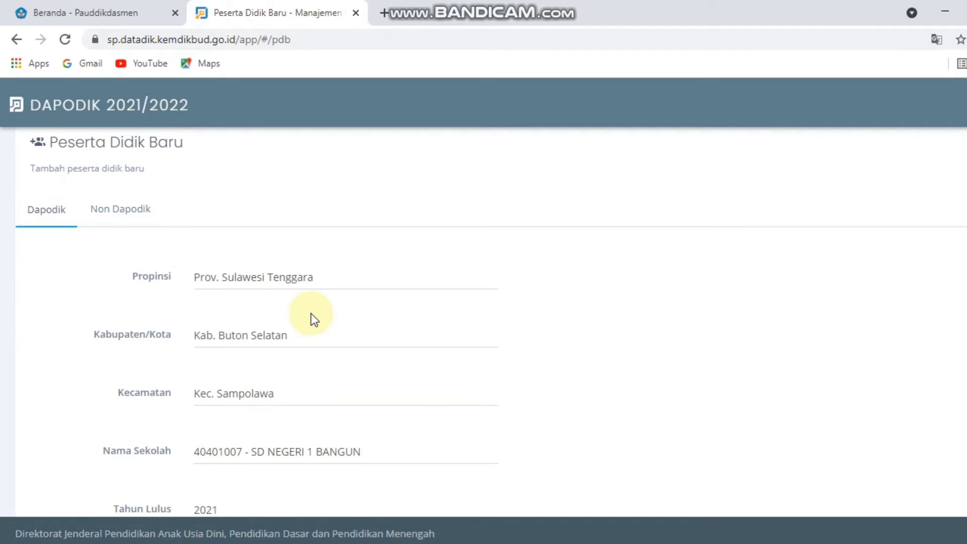
scroll(293, 282, down, 2)
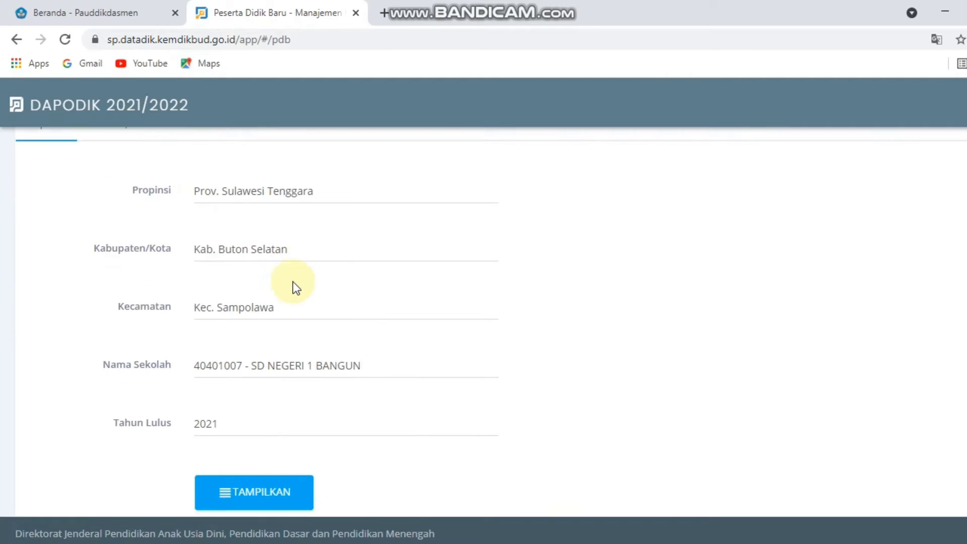
scroll(292, 282, up, 2)
scroll(352, 264, down, 2)
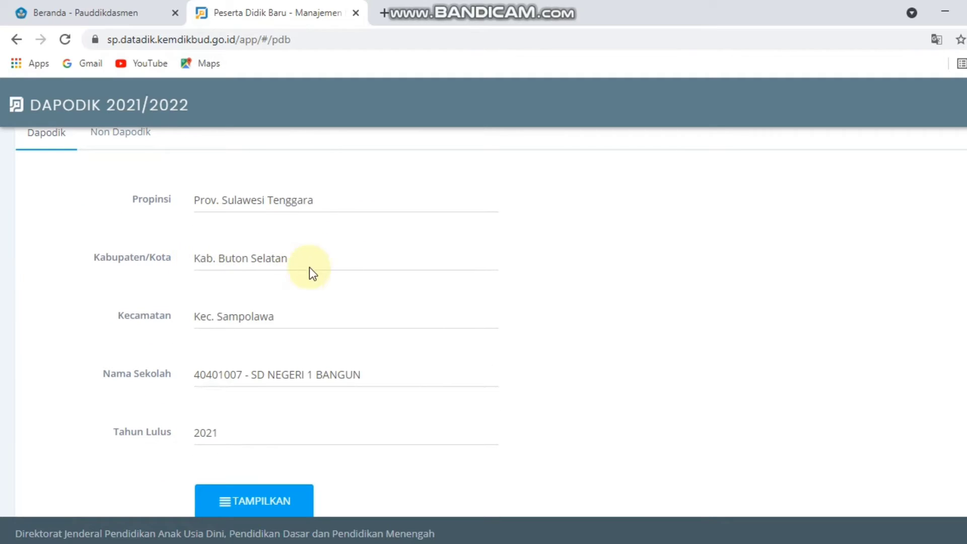
scroll(318, 275, down, 1)
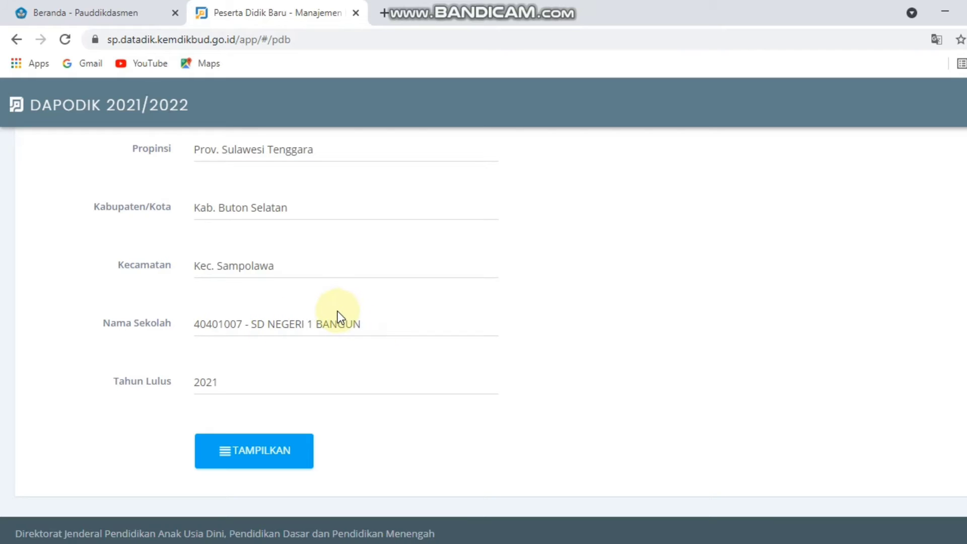
scroll(338, 319, down, 1)
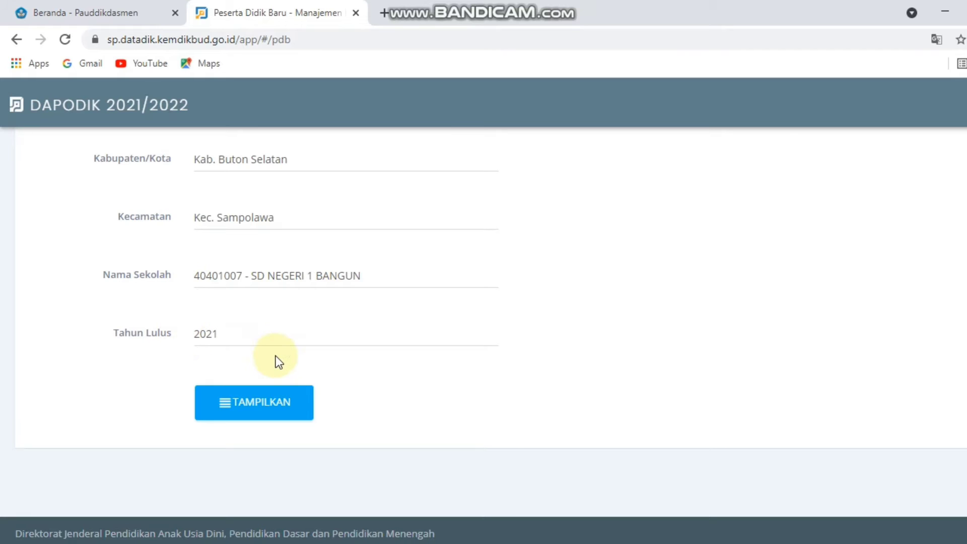
click(258, 412)
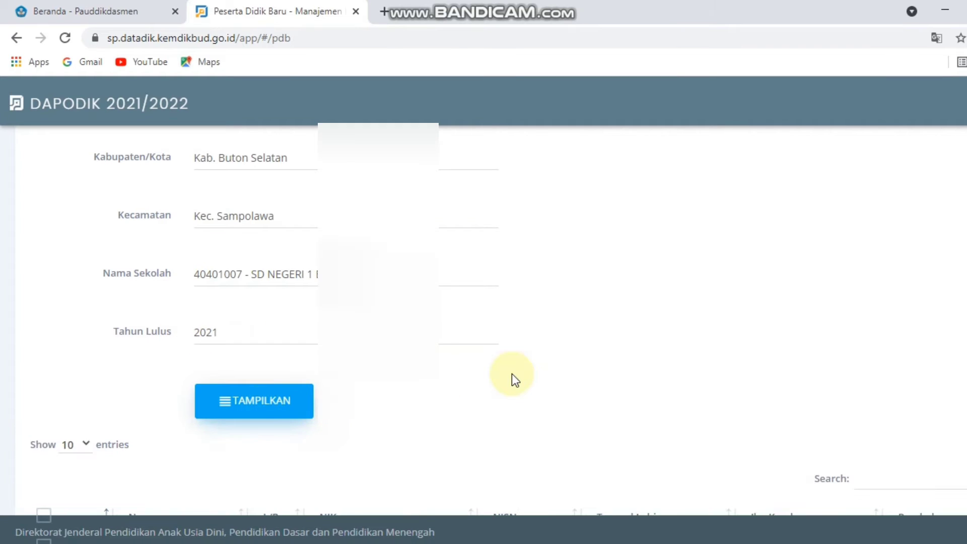
Step: Look through the table of graduates for their names, NISN, birth dates, mothers' names and class groups
scroll(512, 373, down, 4)
scroll(512, 374, down, 3)
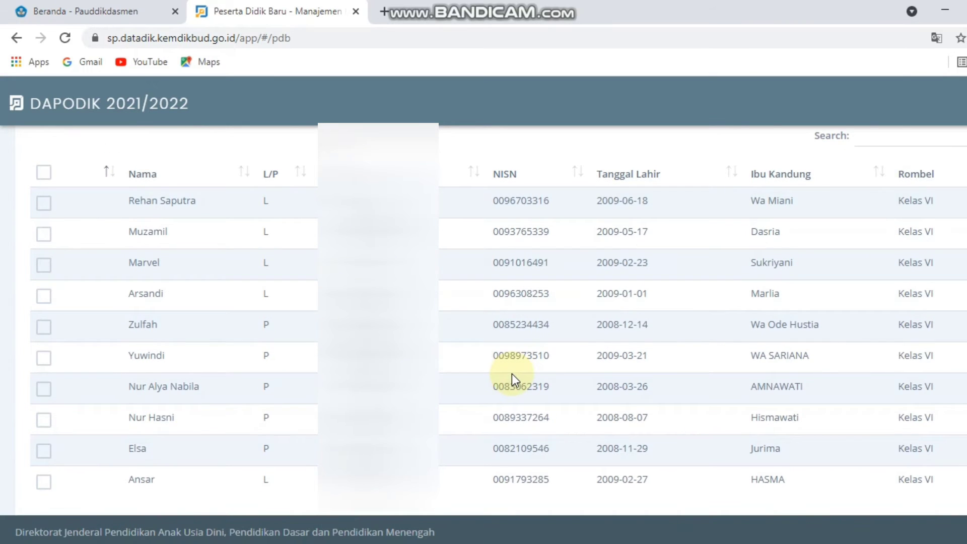
scroll(512, 374, down, 2)
scroll(512, 373, up, 3)
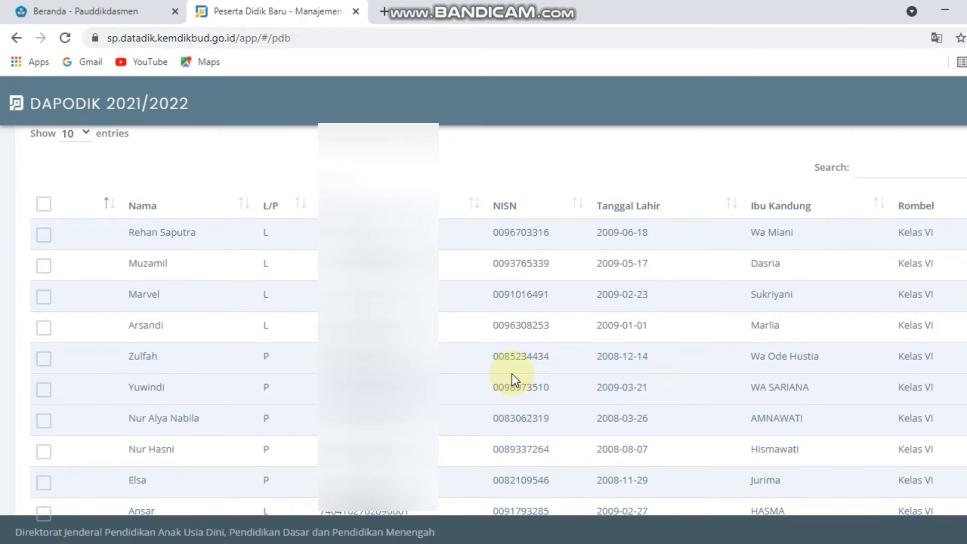
scroll(512, 374, down, 1)
scroll(512, 374, up, 2)
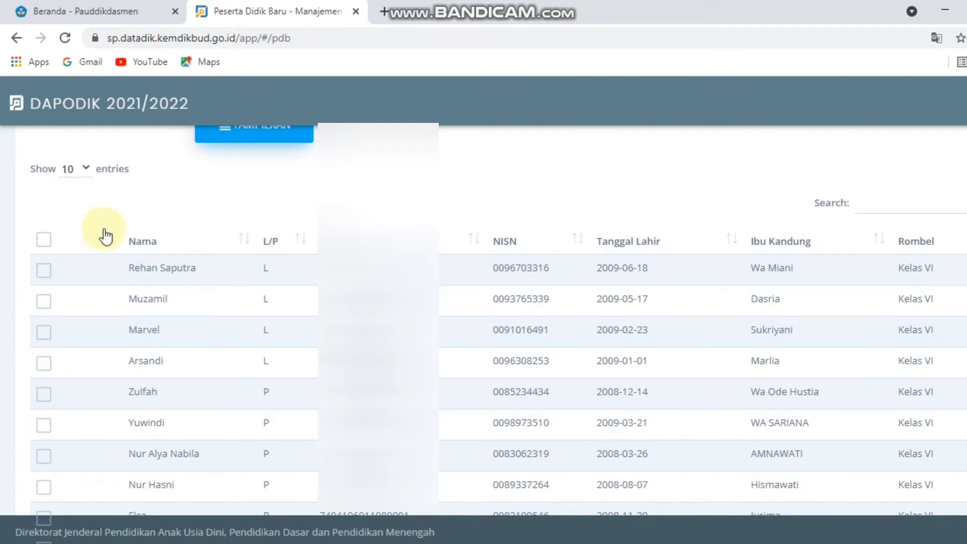
Step: Show 100 entries per page in the graduates table and sort the students by name in ascending order
click(81, 168)
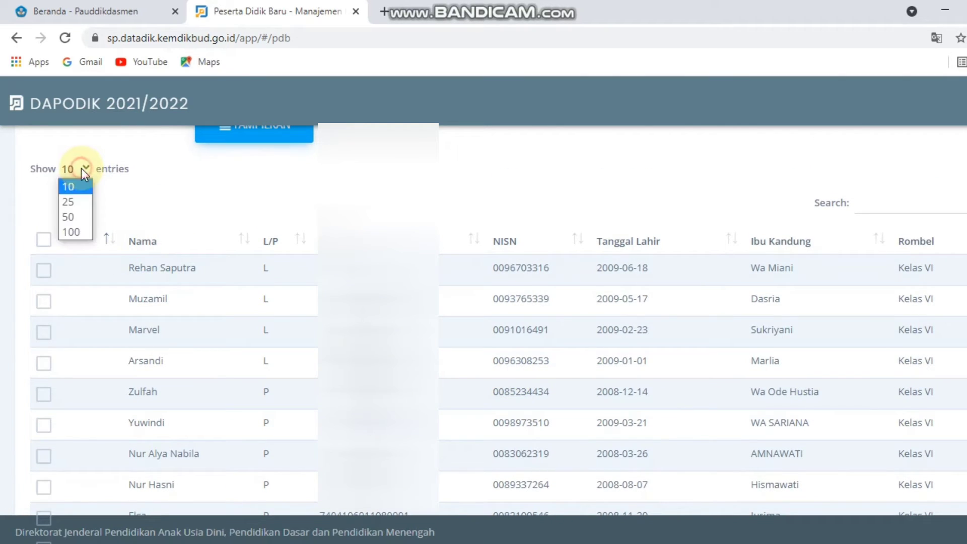
click(73, 232)
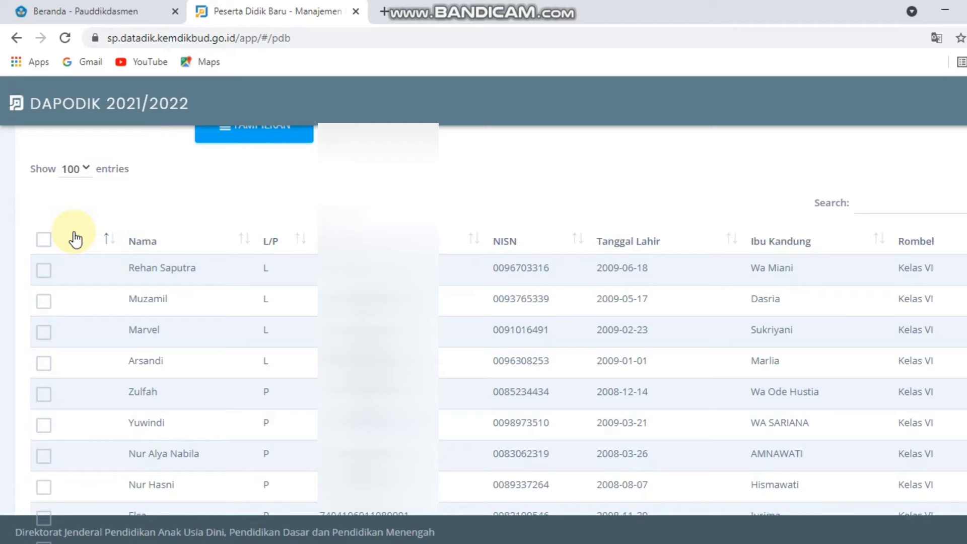
click(243, 239)
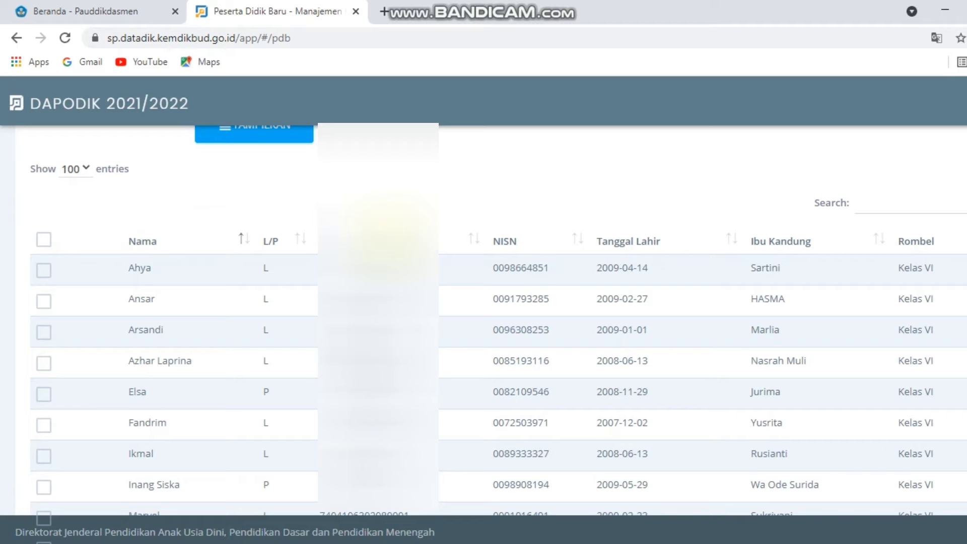
scroll(378, 323, down, 9)
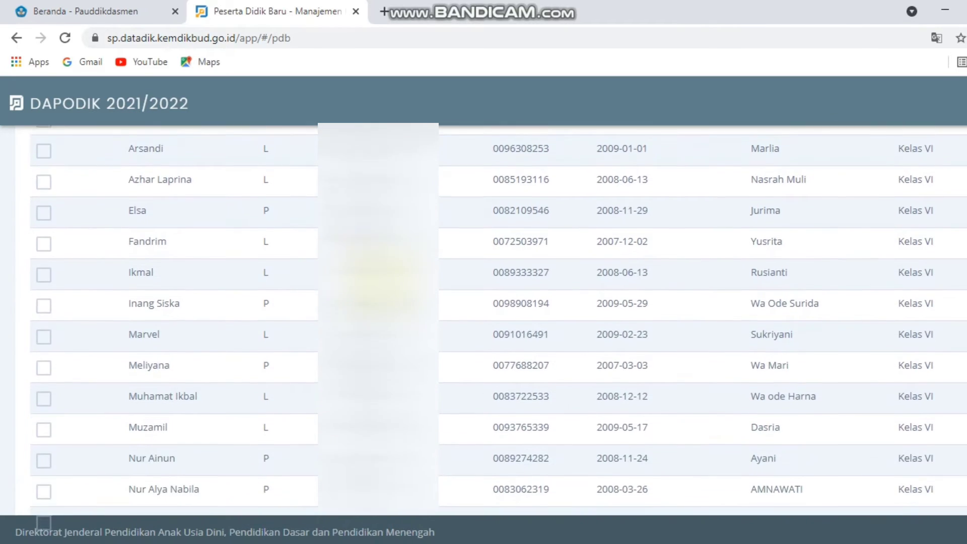
scroll(378, 282, up, 12)
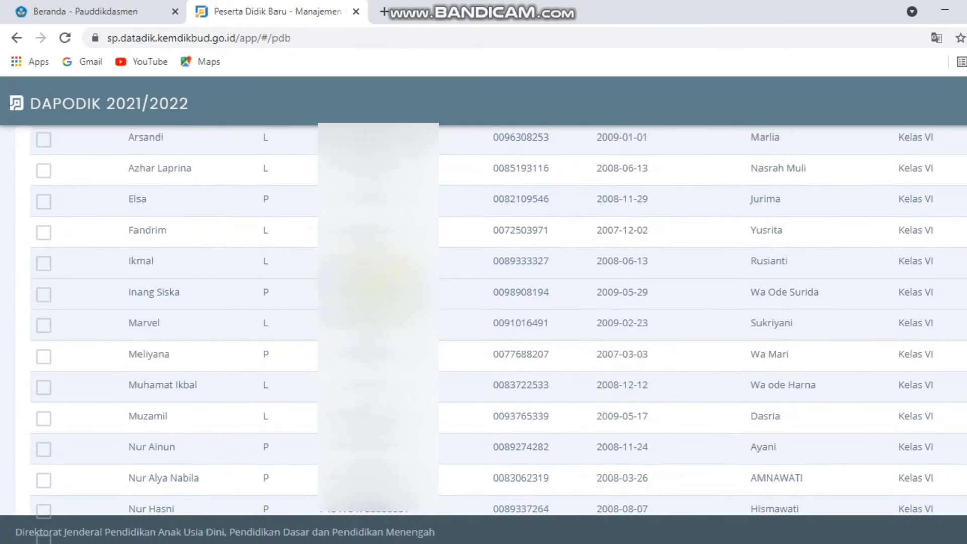
scroll(196, 365, down, 2)
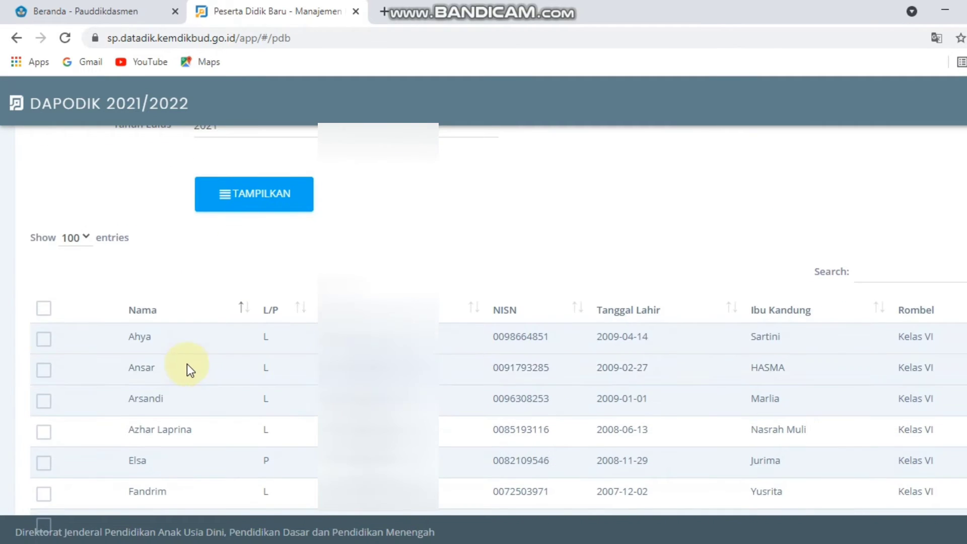
click(46, 342)
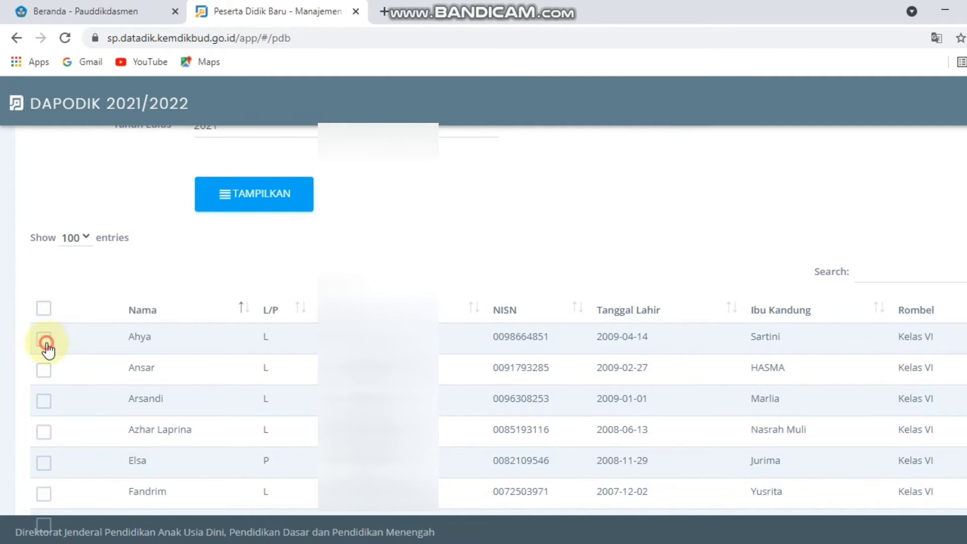
click(44, 372)
click(44, 405)
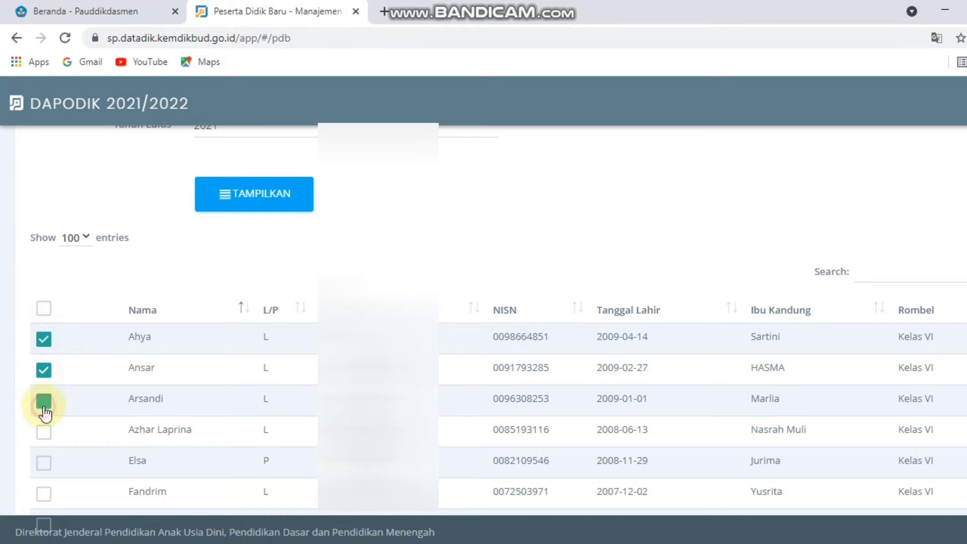
scroll(45, 409, down, 7)
scroll(45, 411, down, 9)
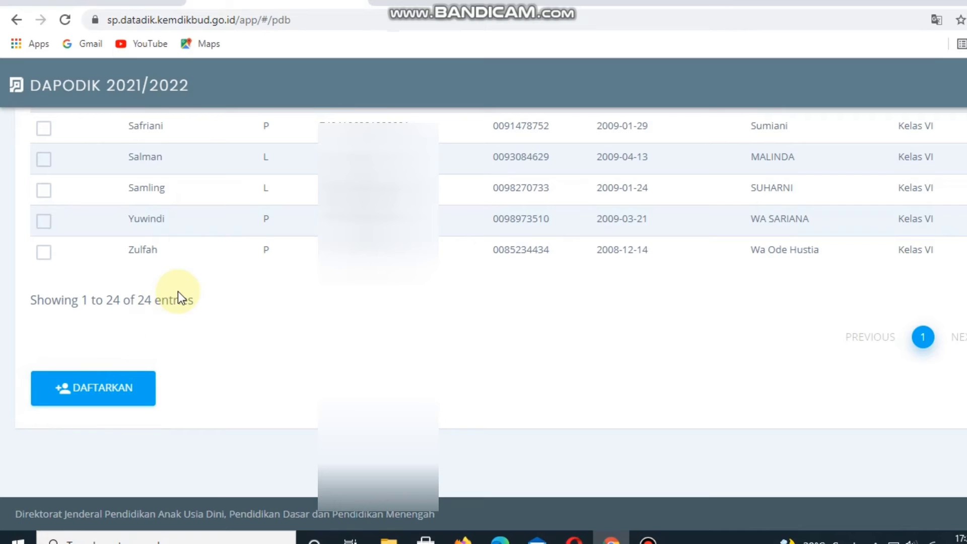
scroll(177, 291, up, 15)
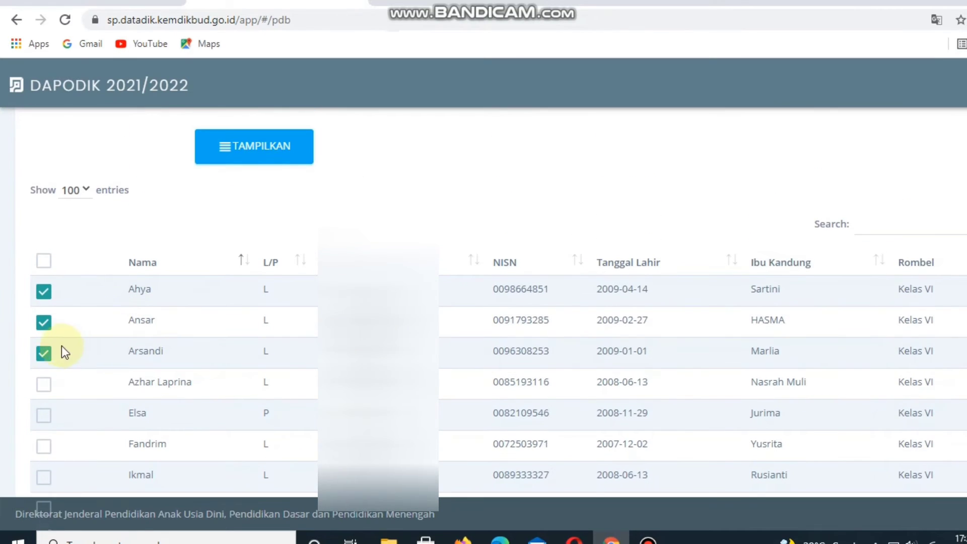
click(45, 354)
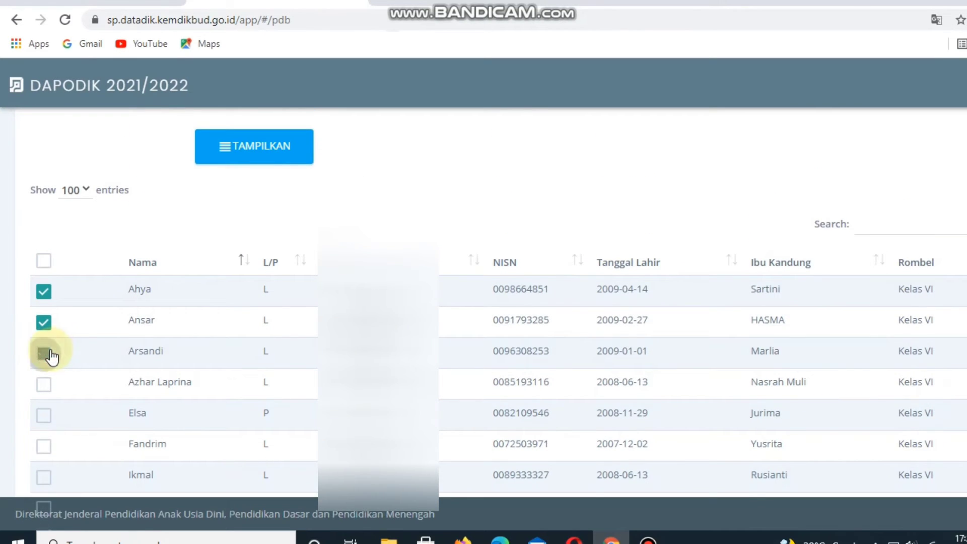
click(42, 323)
click(43, 291)
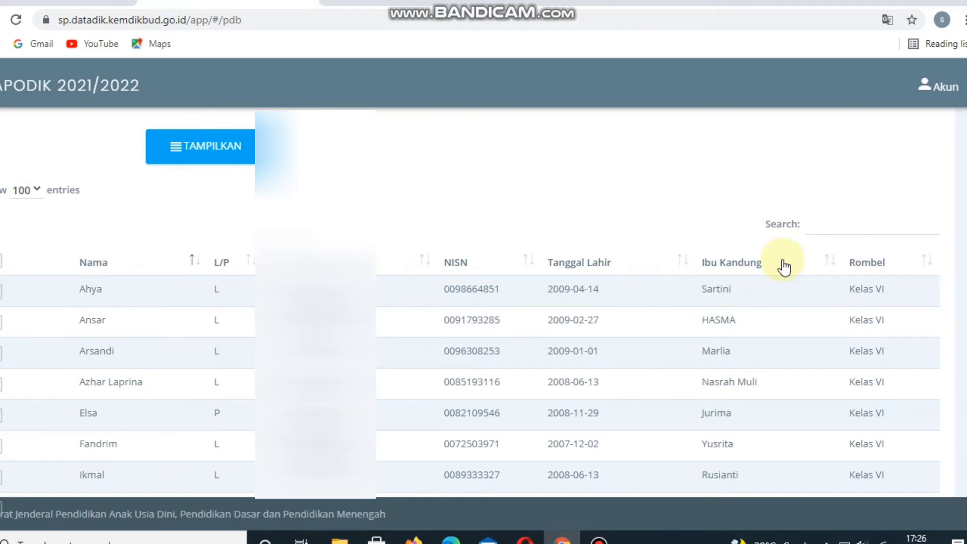
Step: Filter the SD NEGERI 1 BANGUN graduates by the student's first name, then select and register the matching student
click(841, 229)
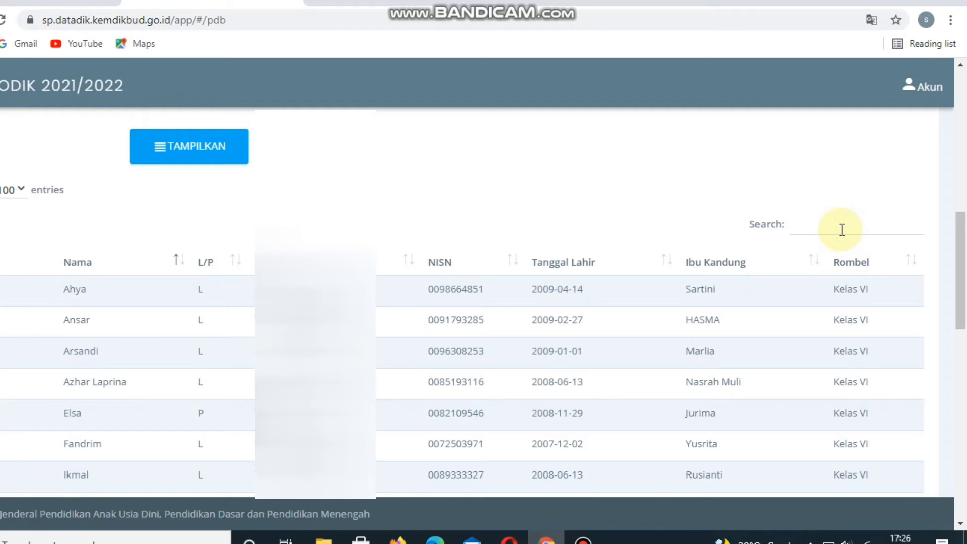
text(riri)
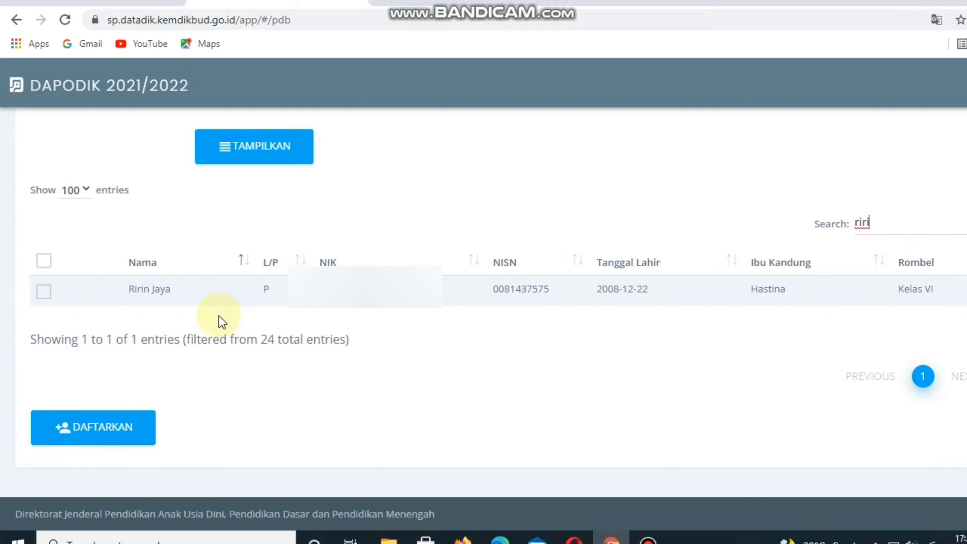
click(46, 303)
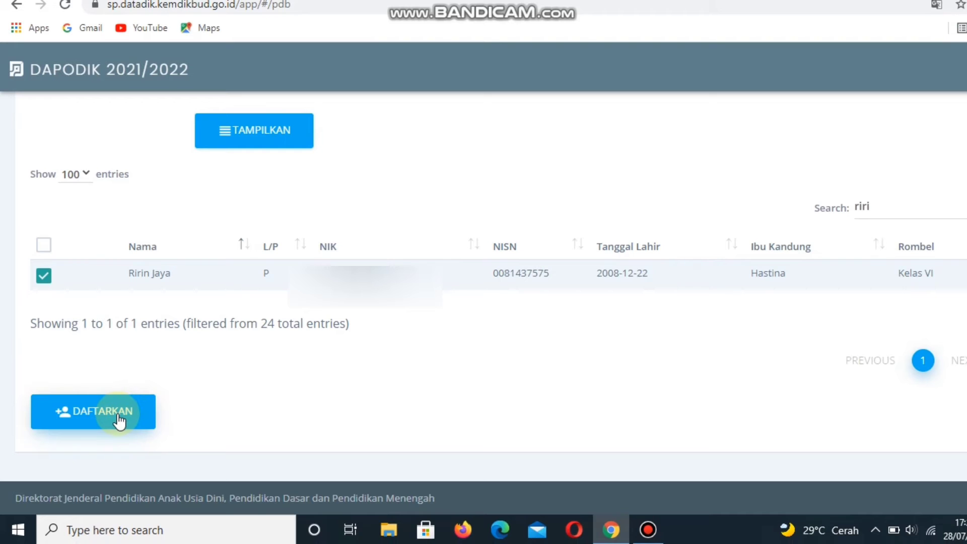
click(119, 419)
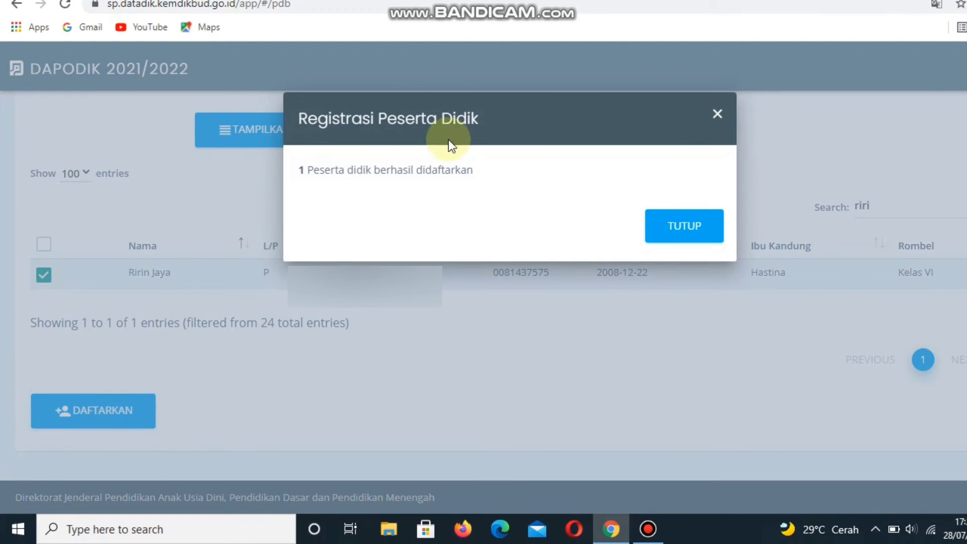
click(687, 229)
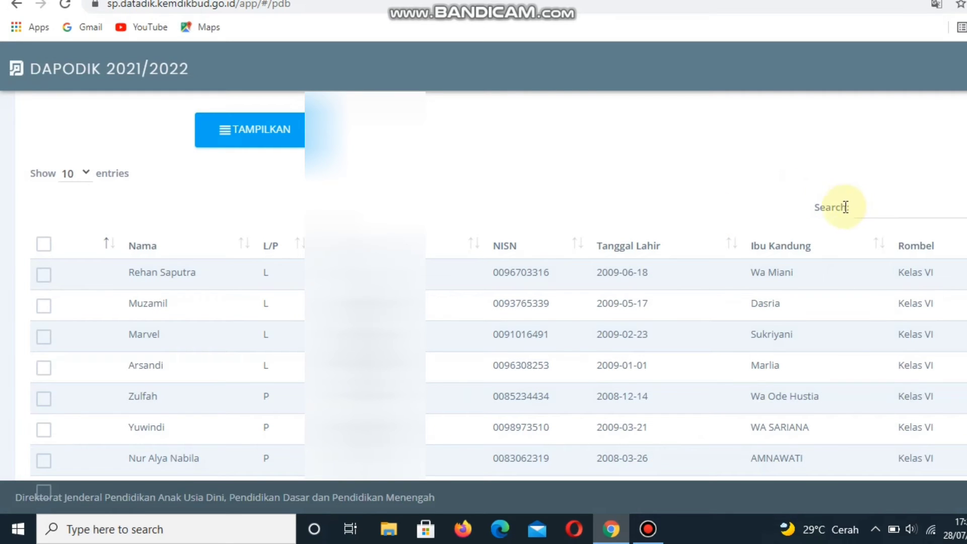
scroll(519, 262, down, 2)
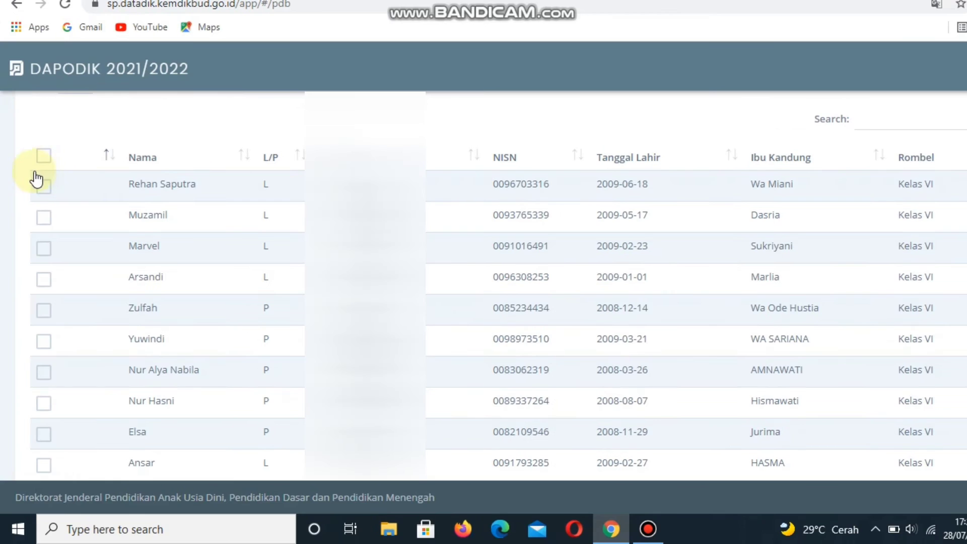
click(44, 186)
click(43, 218)
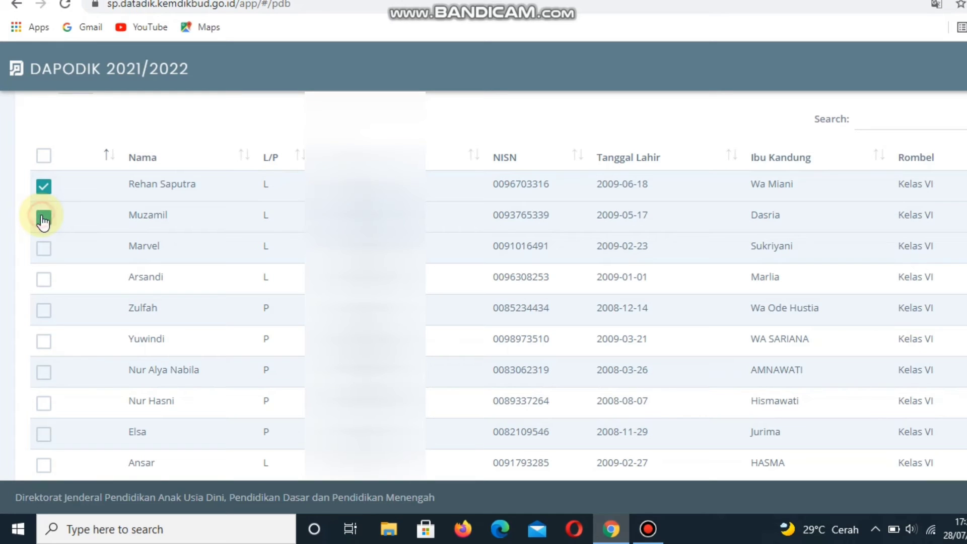
click(43, 249)
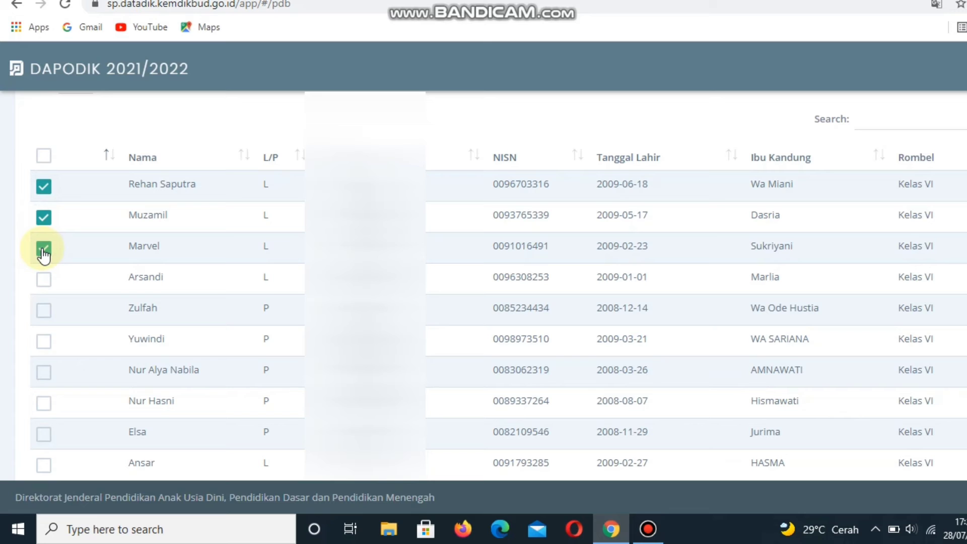
click(43, 250)
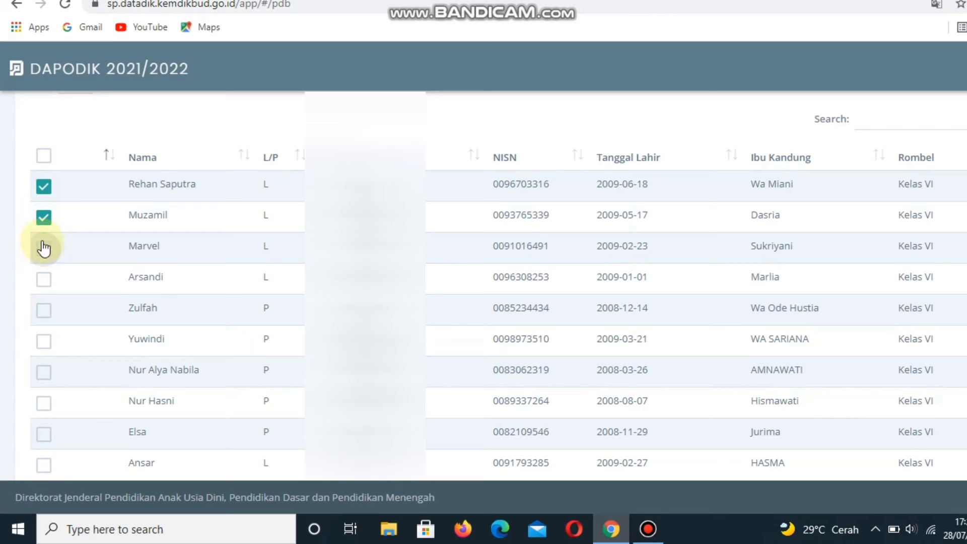
click(44, 219)
click(43, 185)
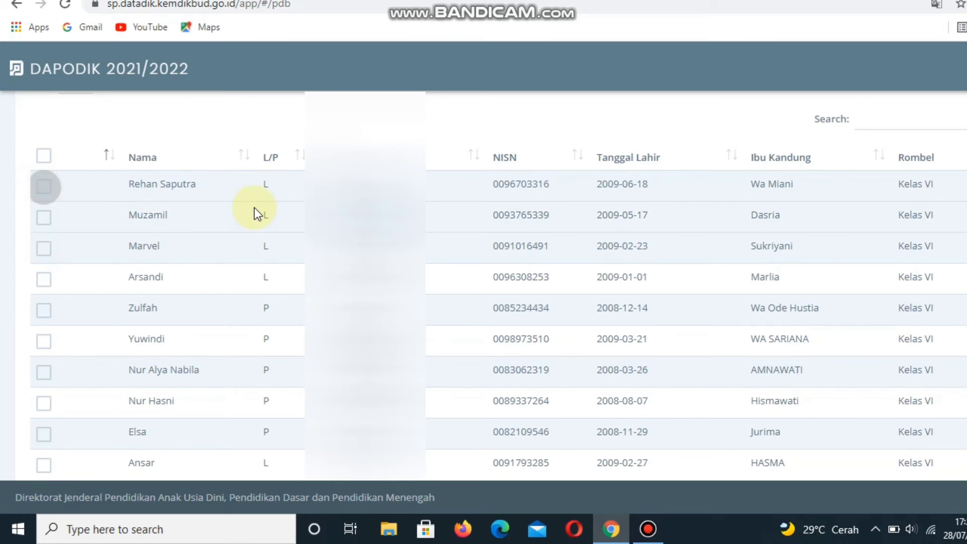
Step: Display the 2021 graduates of SD NEGERI 1 LAWELA in Kec. Batauga, Kab. Buton Selatan
scroll(255, 208, up, 6)
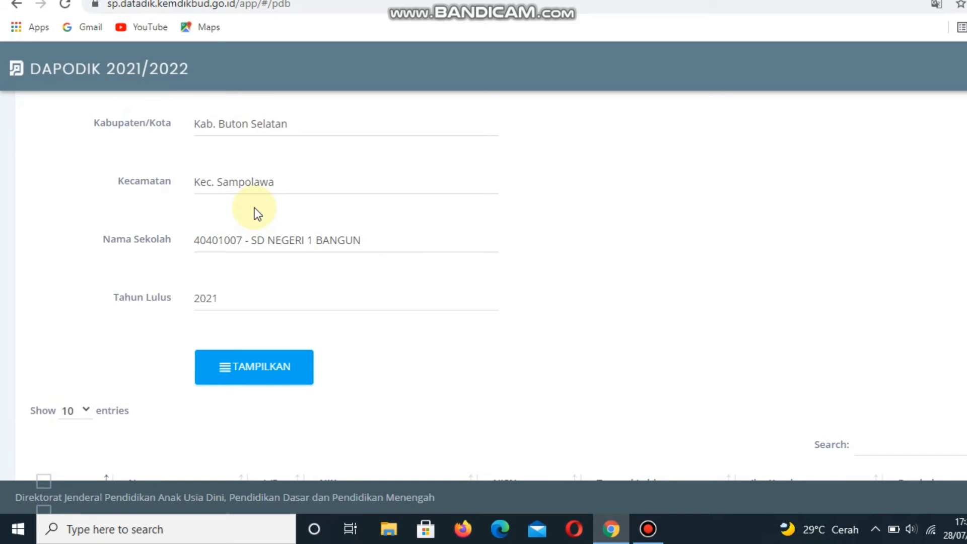
scroll(255, 207, up, 1)
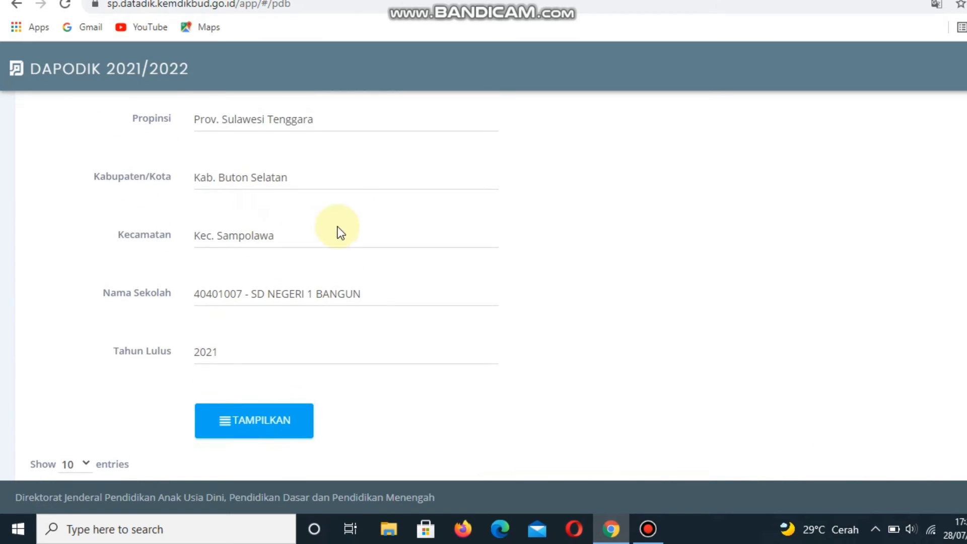
click(280, 237)
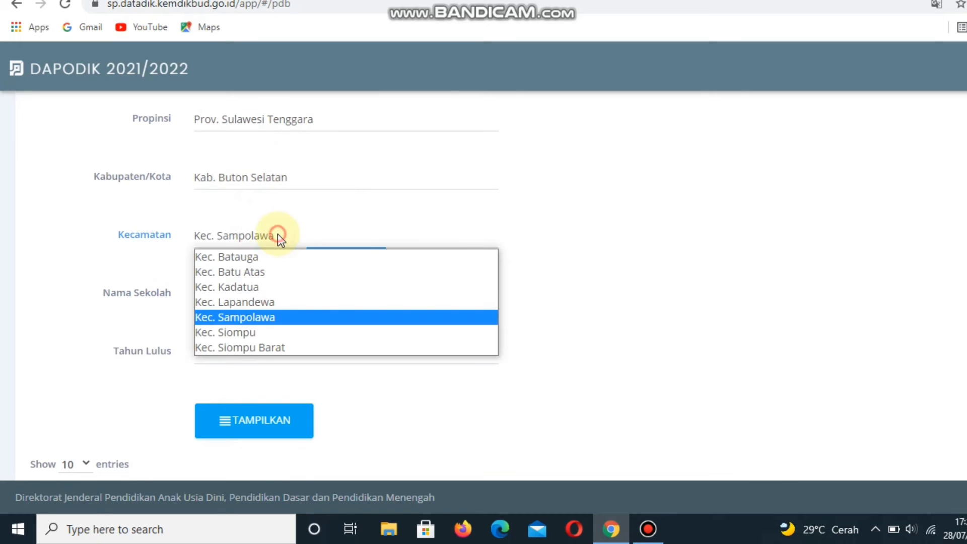
click(271, 261)
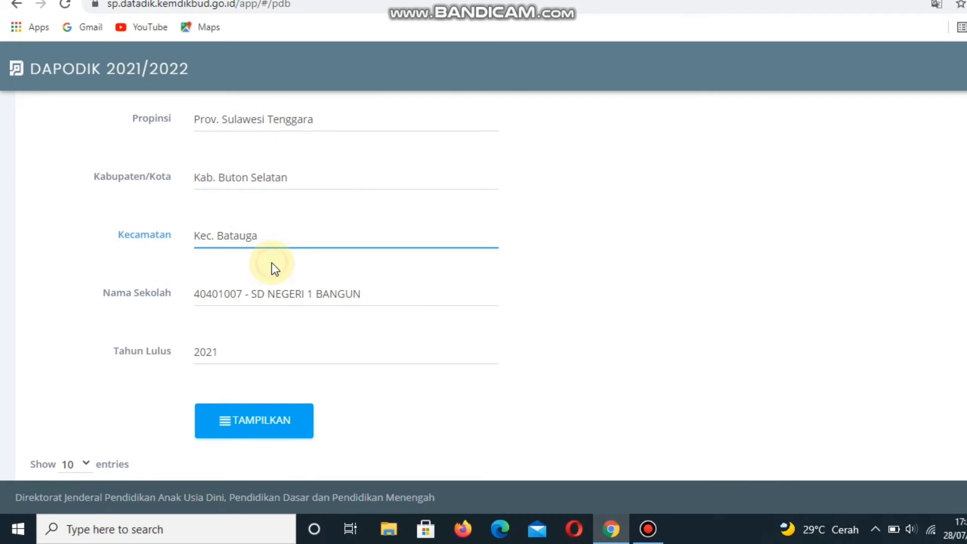
click(377, 295)
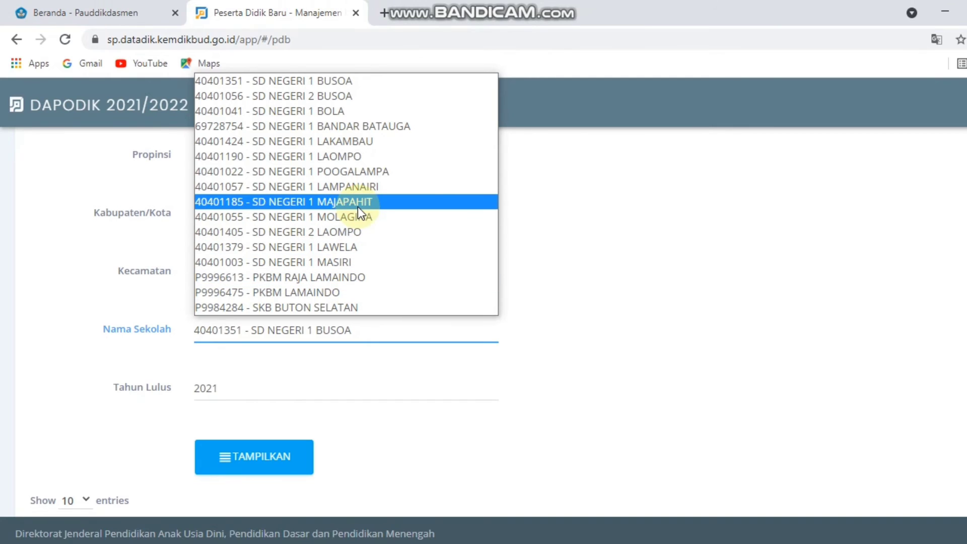
click(364, 248)
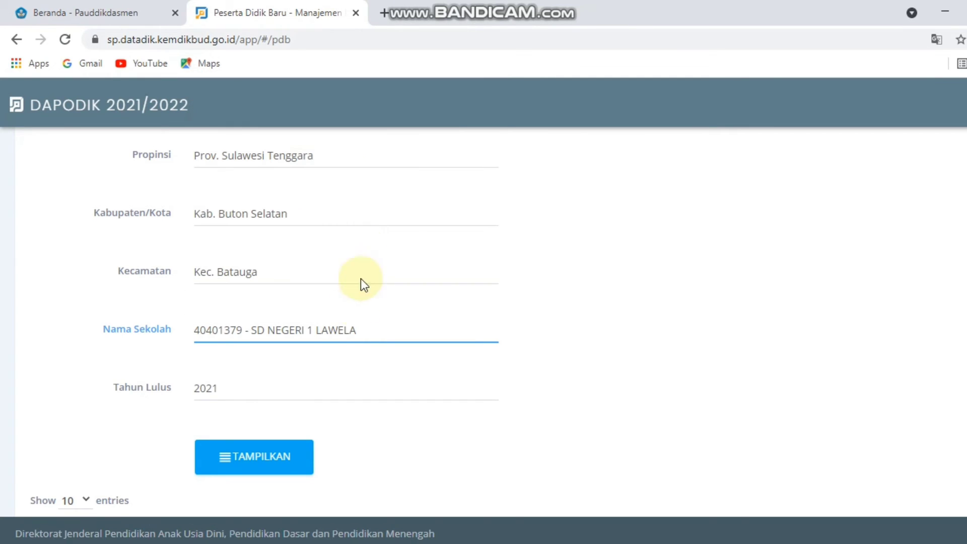
scroll(298, 375, down, 3)
click(267, 323)
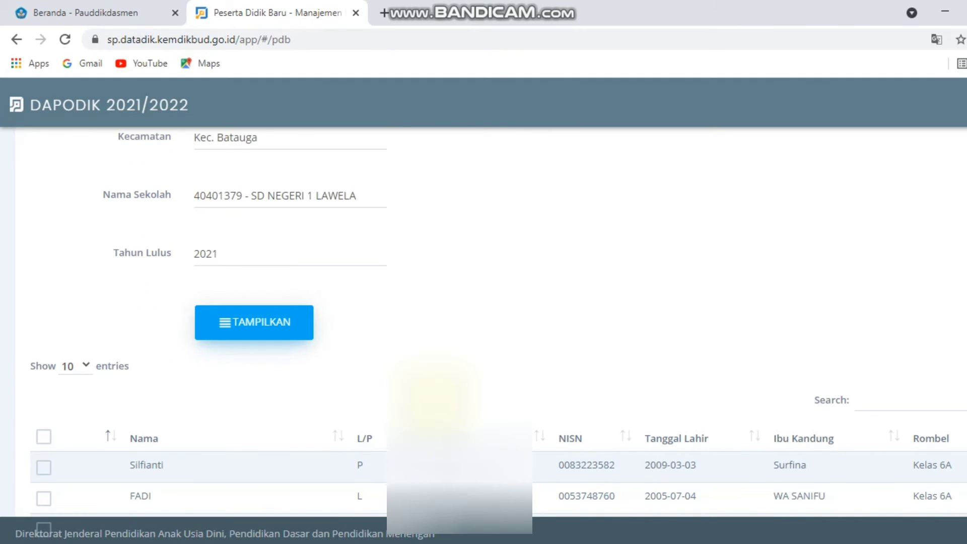
Step: Find the wanted Kelas 6B student by name among the SD NEGERI 1 LAWELA graduates and register that student
scroll(554, 393, down, 2)
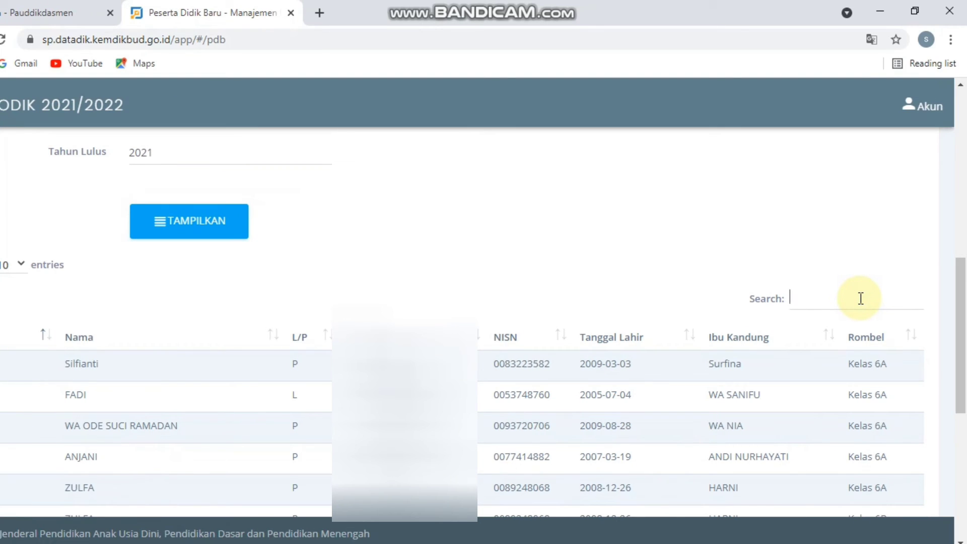
text(sri)
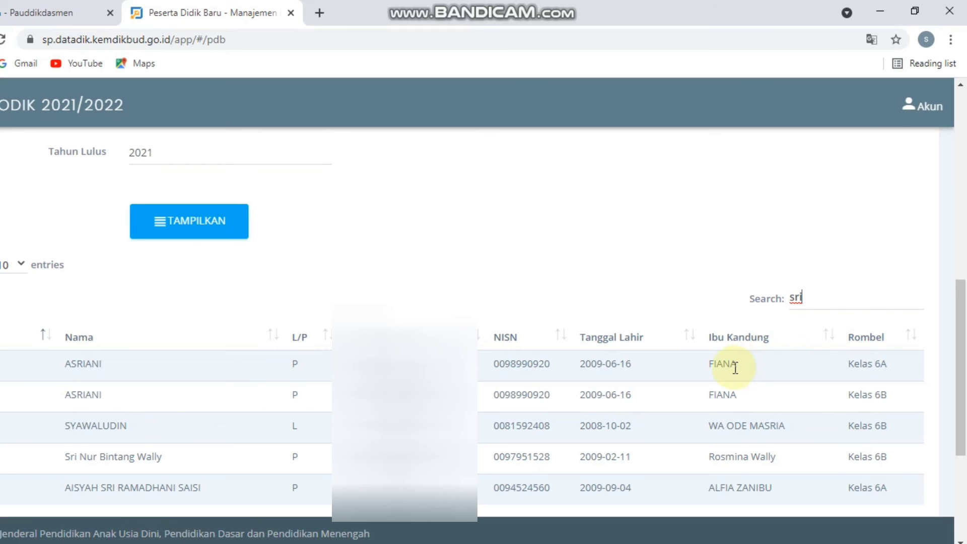
scroll(735, 367, down, 3)
scroll(735, 368, up, 2)
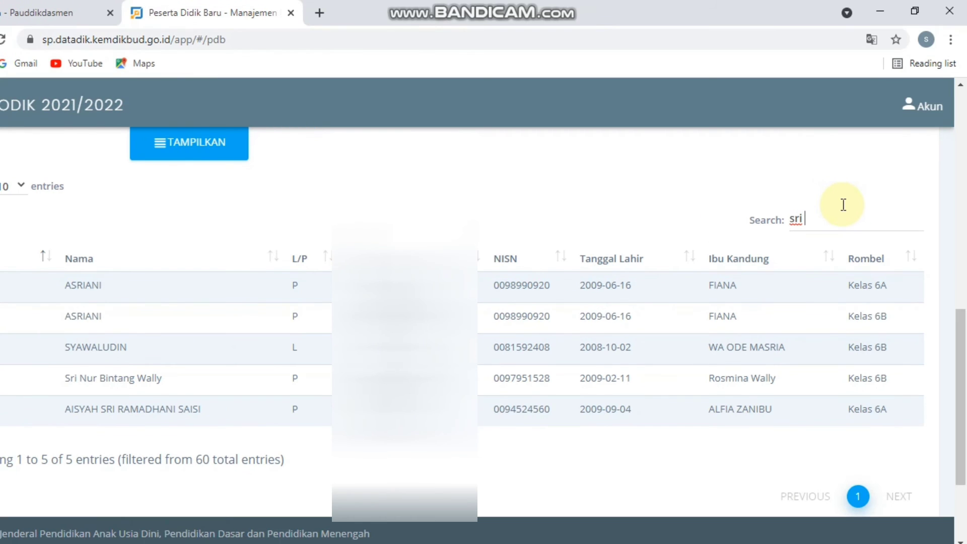
text(nur)
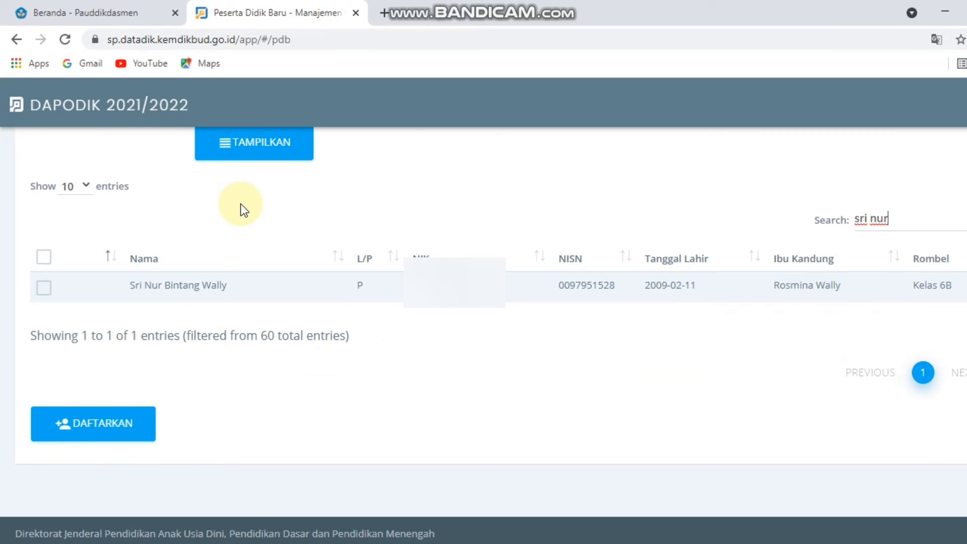
click(44, 292)
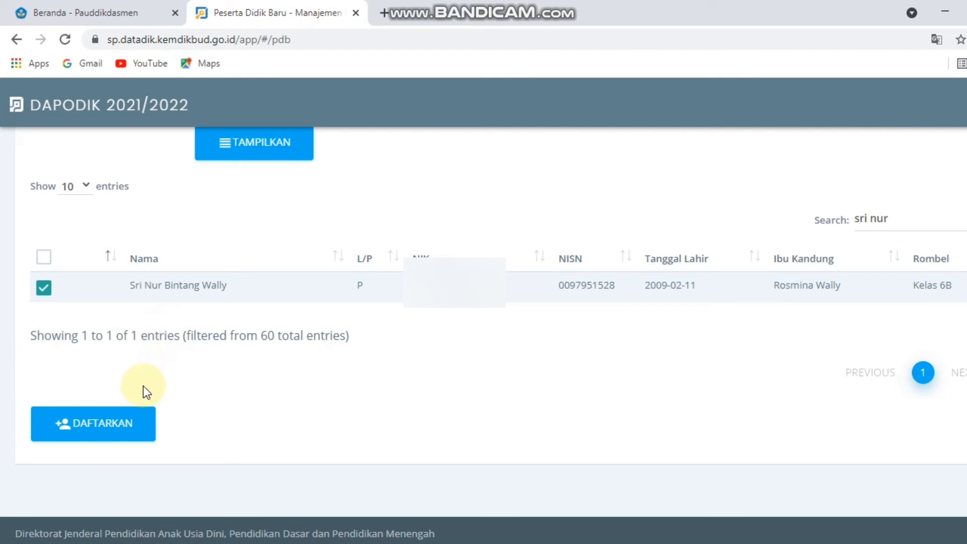
click(122, 428)
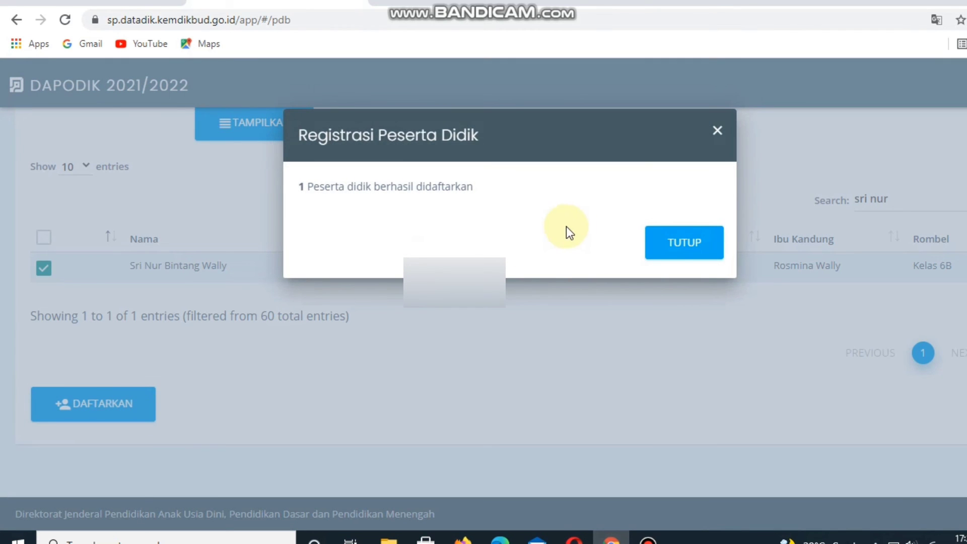
Step: Dismiss the student registration result and change the Kecamatan to Kec. Batu Atas
click(681, 252)
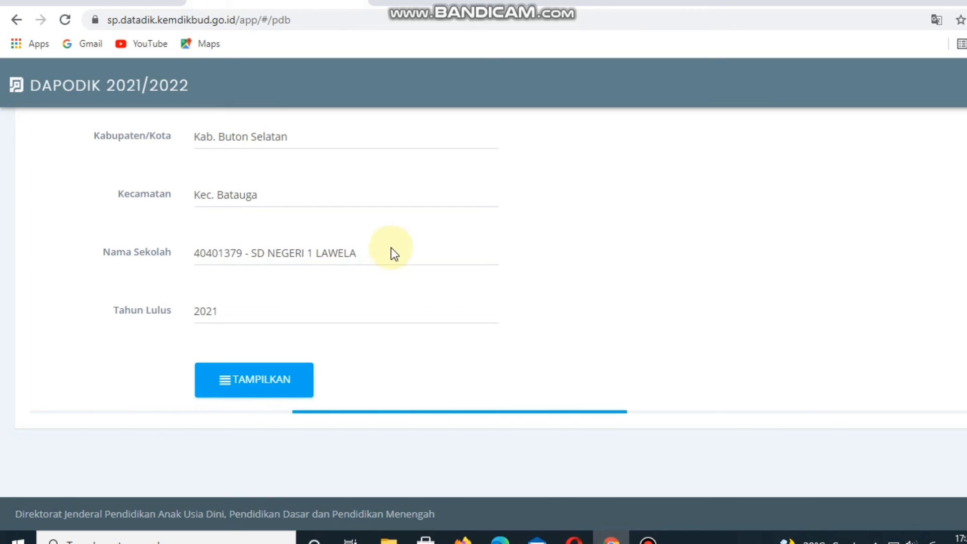
scroll(354, 331, down, 1)
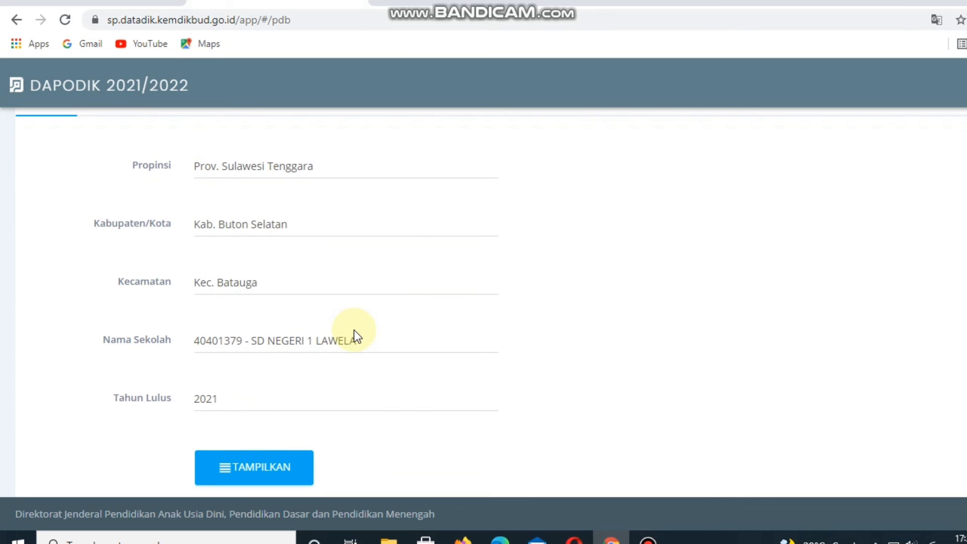
click(350, 280)
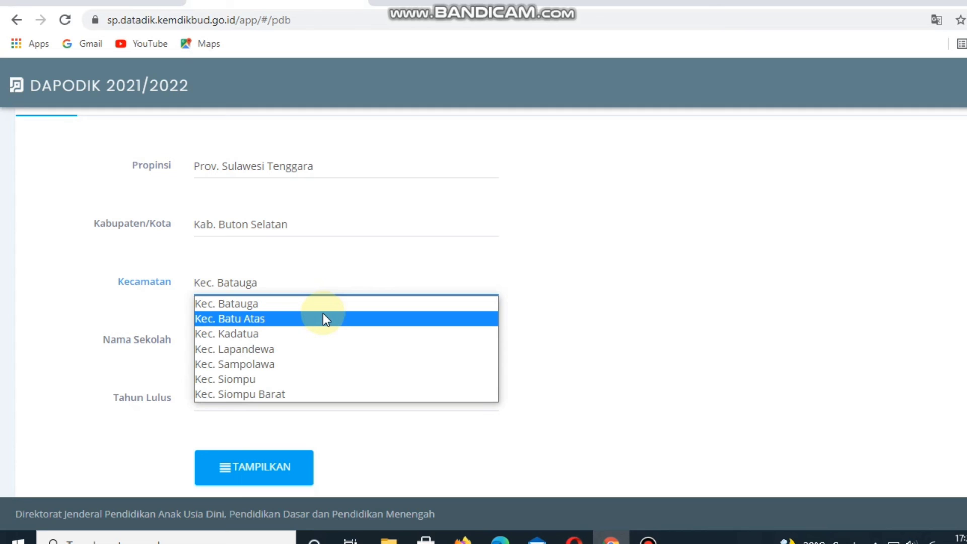
click(323, 319)
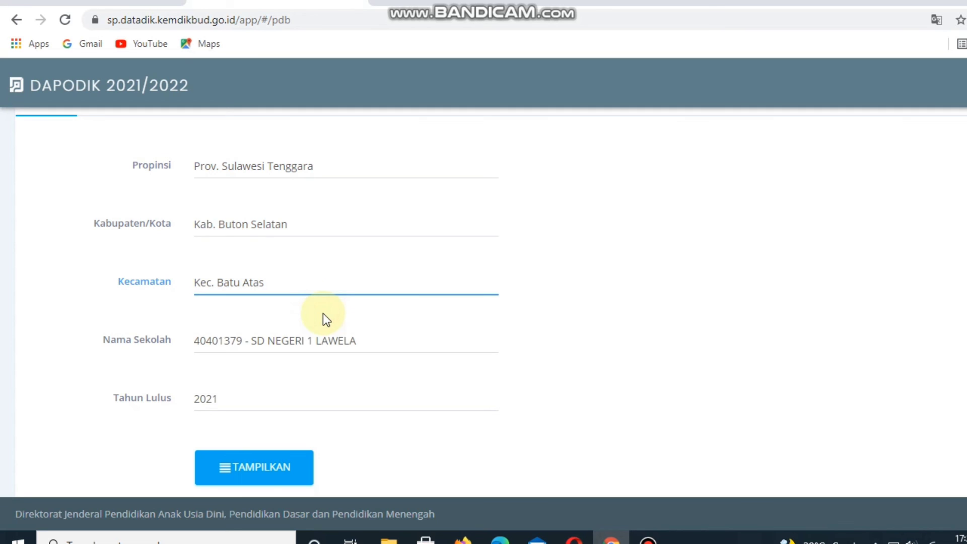
scroll(359, 346, down, 2)
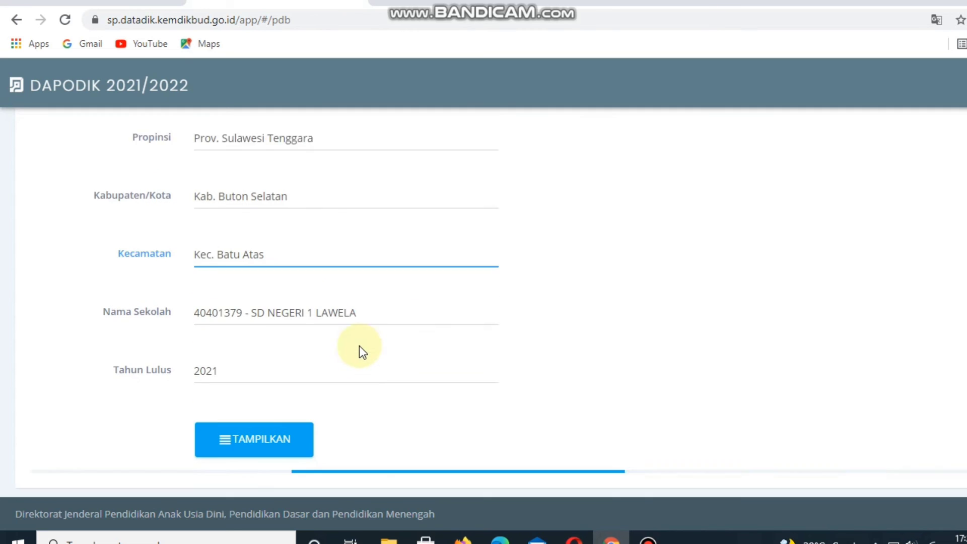
Step: Check the Nama Sekolah choices, reselect Kec. Batu Atas as the Kecamatan, and open the list of its schools
click(361, 270)
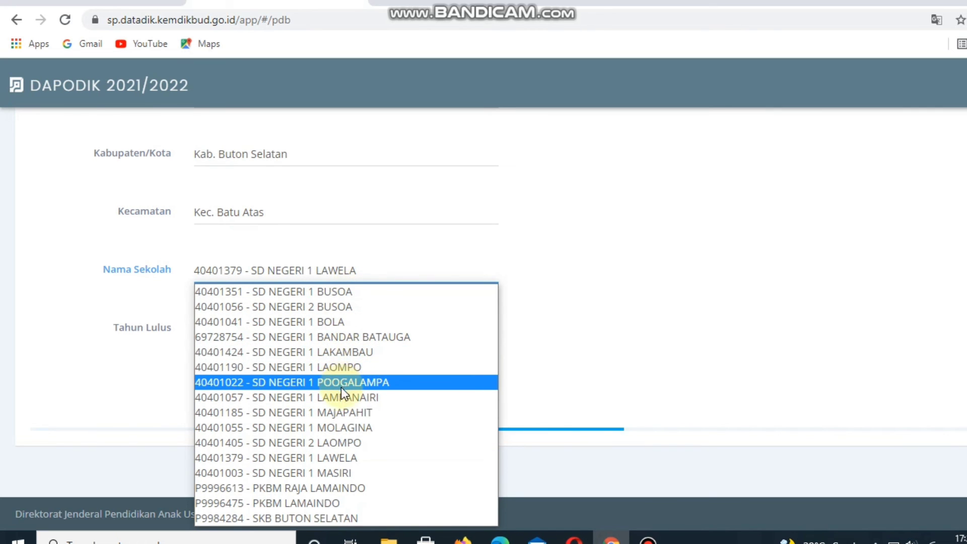
click(355, 221)
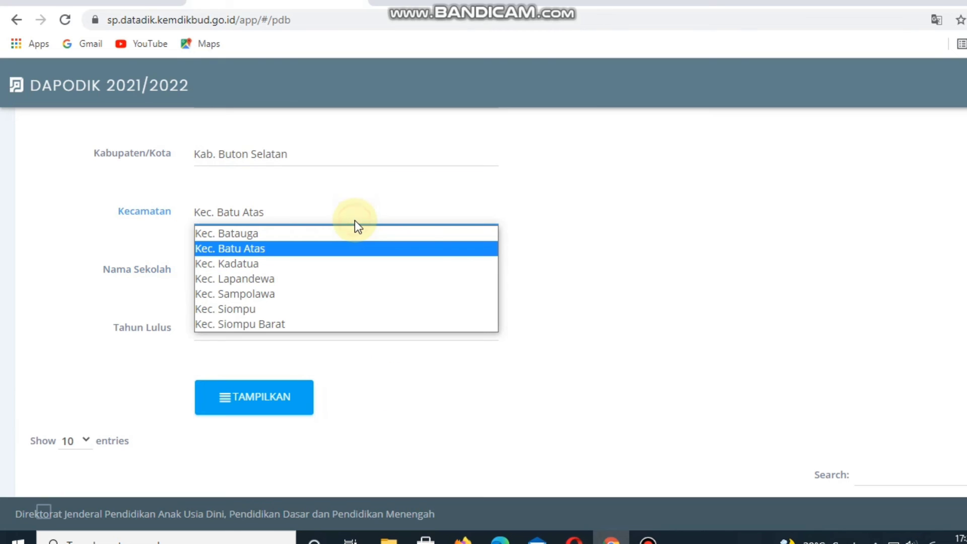
click(327, 249)
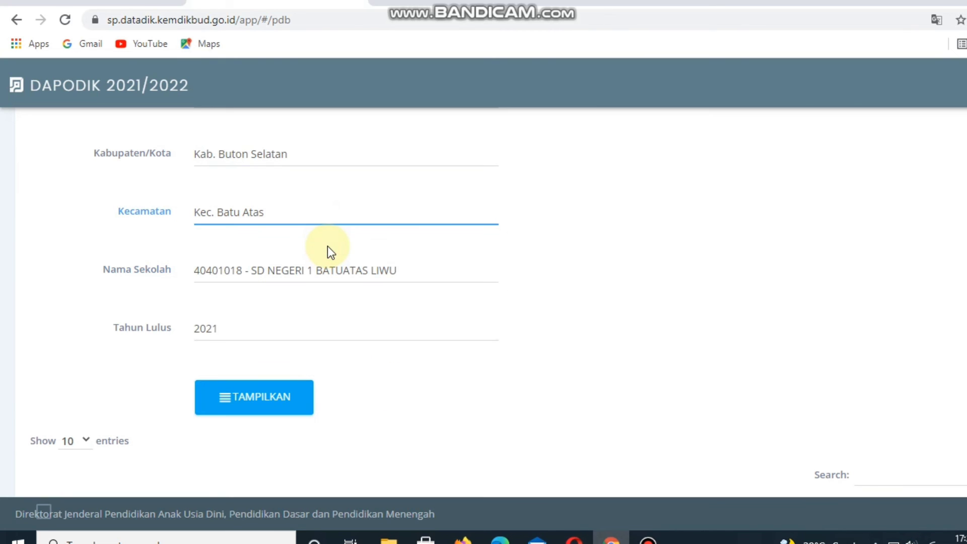
click(319, 267)
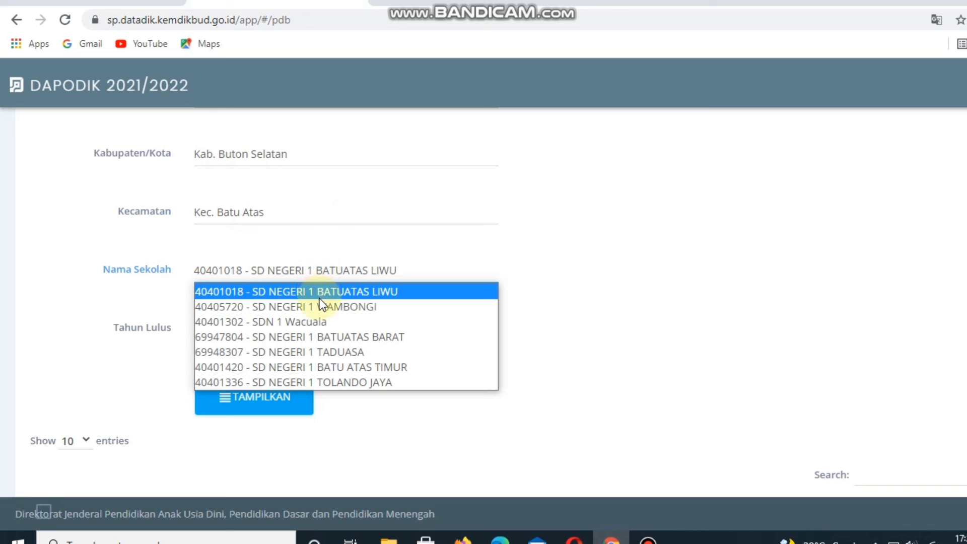